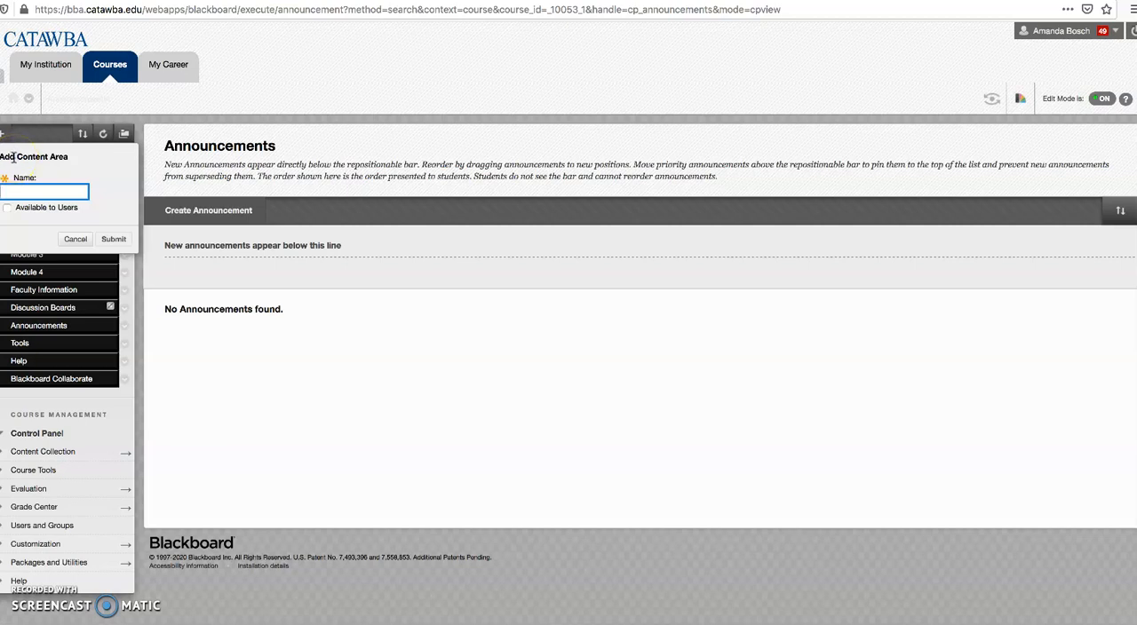
Step: Add a content area named "Test" to the course menu and open it
text(Test)
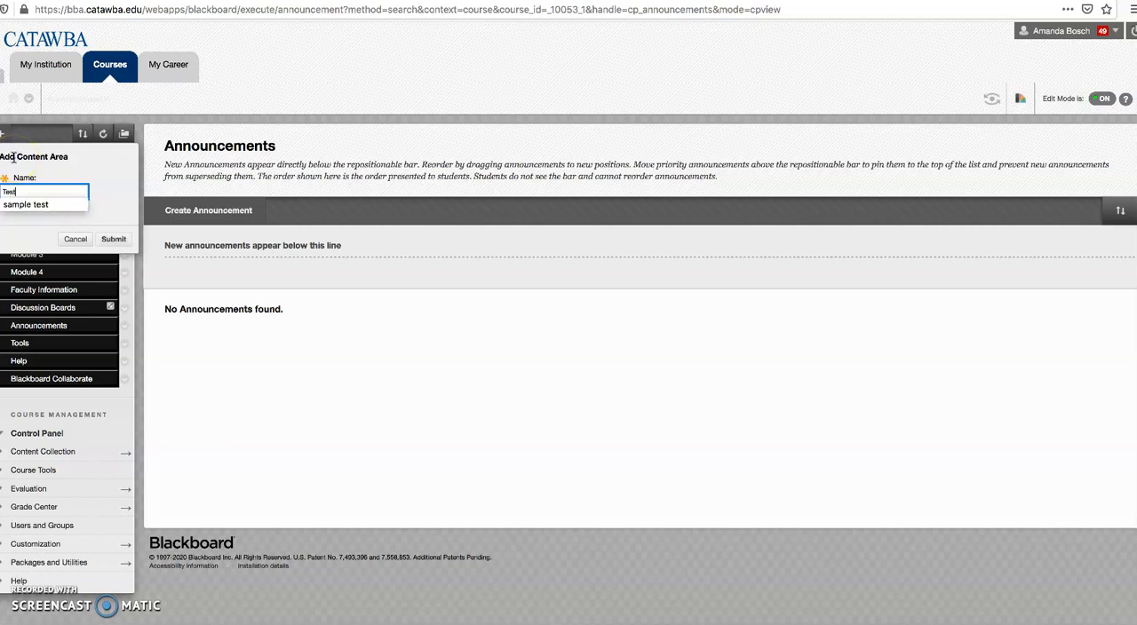
click(113, 239)
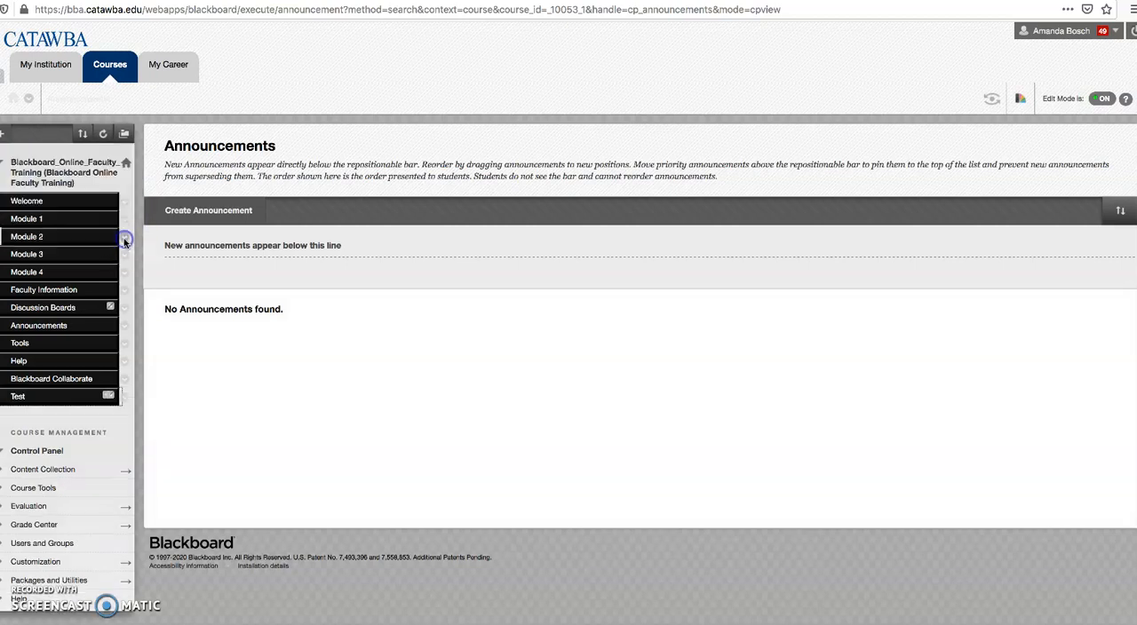
click(53, 400)
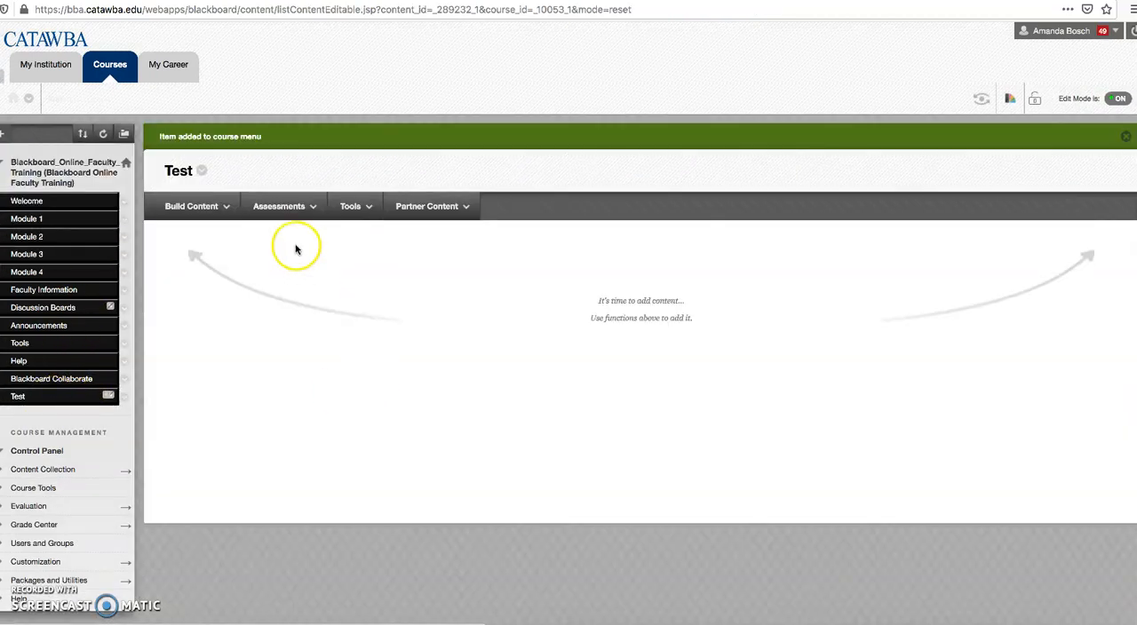
Step: Start a new learning module in the Test content area and name it "Learning Module 1"
click(211, 205)
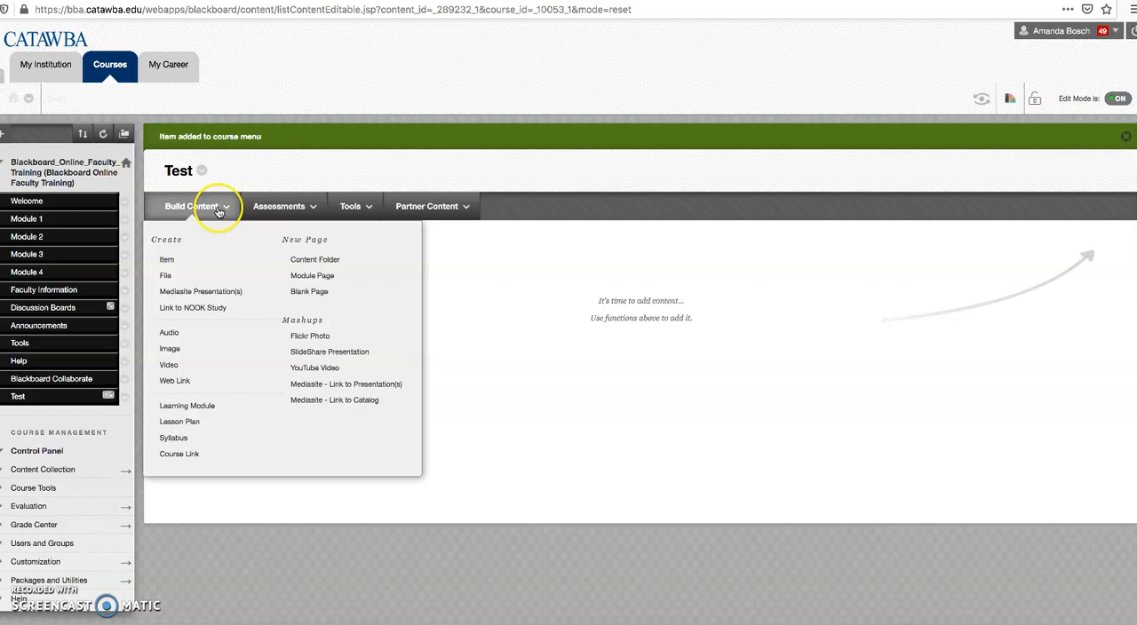
click(223, 414)
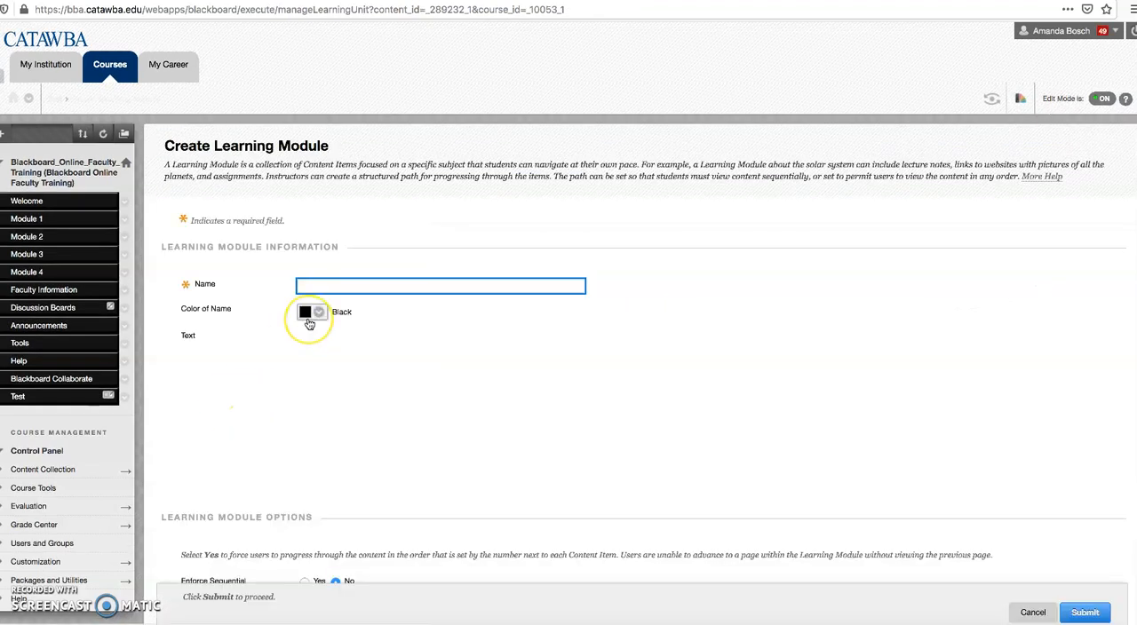
text(Learning )
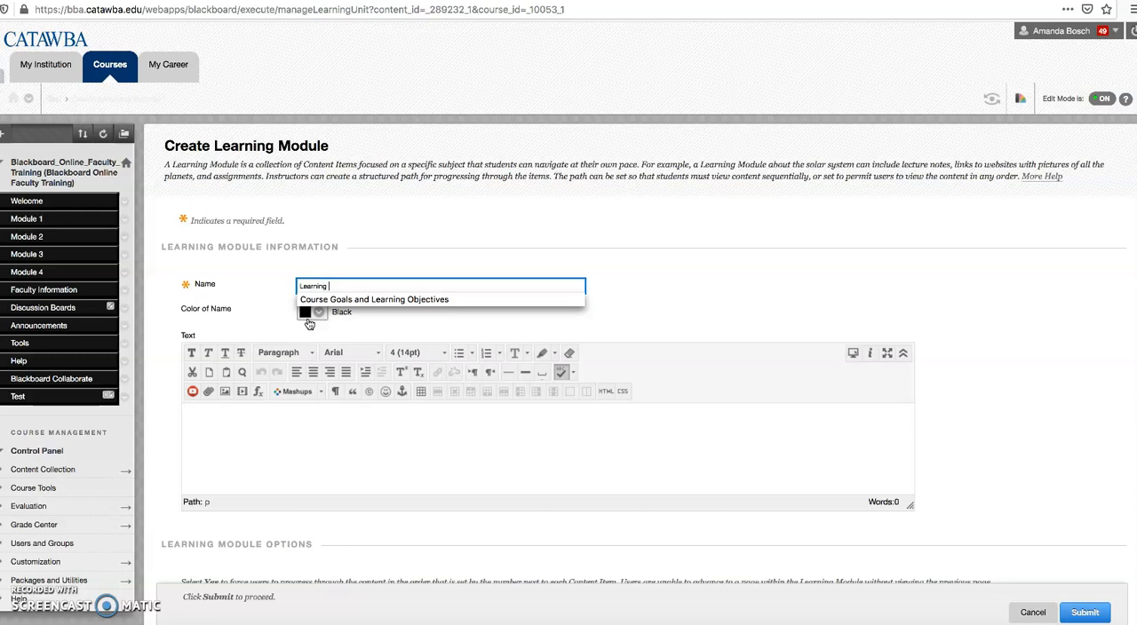
text(Module 1)
Step: Enforce sequential viewing of the learning module, keep it from opening in a new window, and submit it
scroll(966, 519, down, 4)
scroll(967, 524, down, 3)
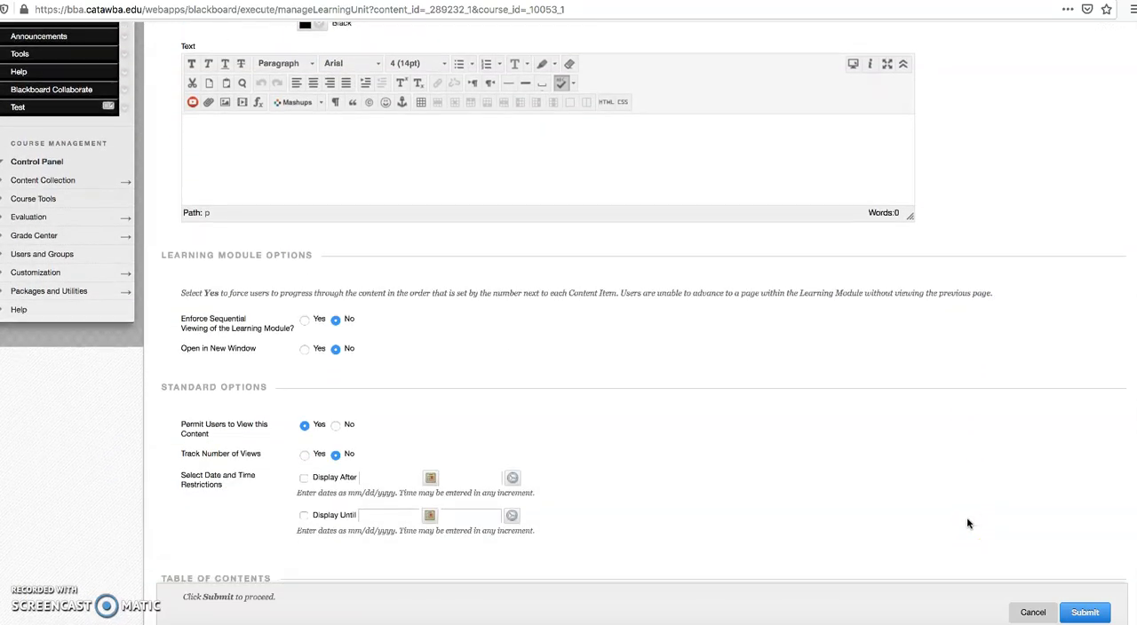
click(305, 320)
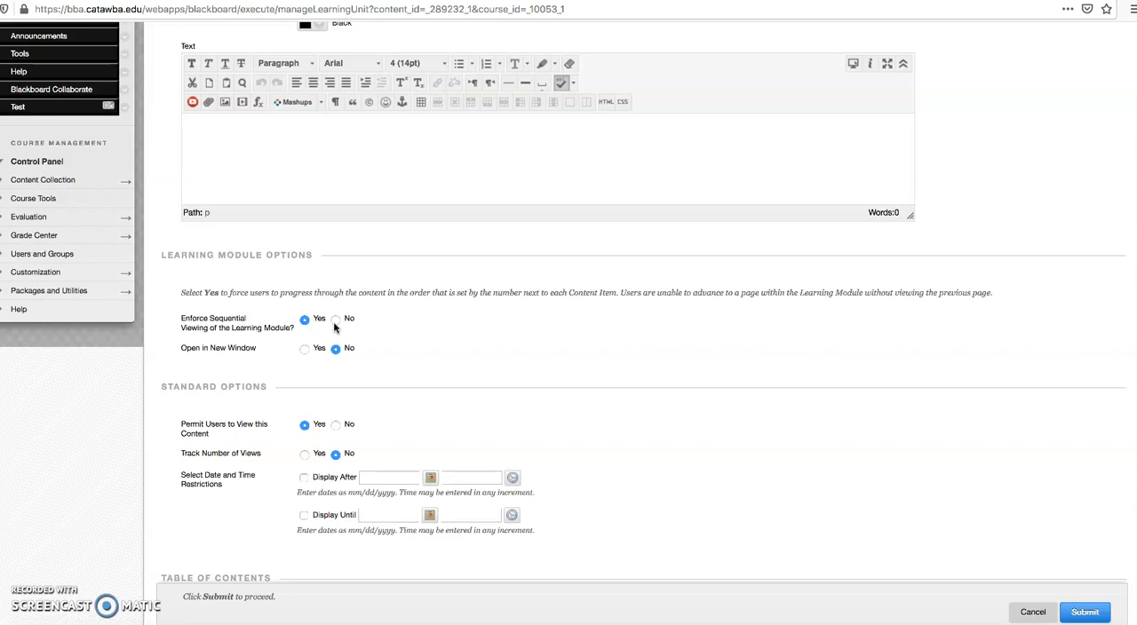
click(310, 352)
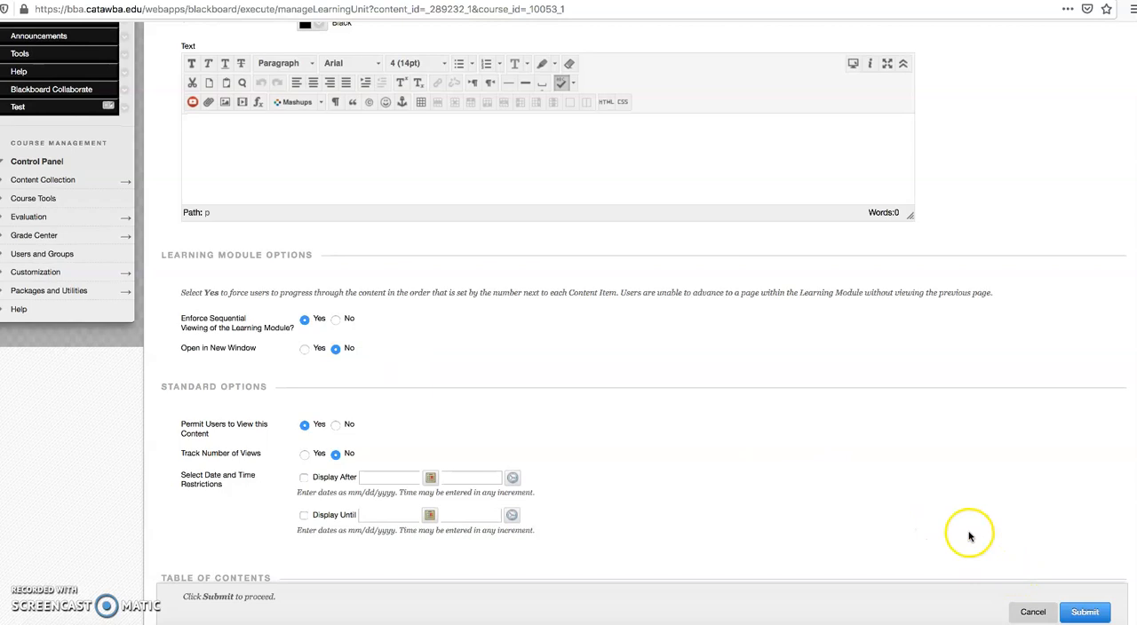
scroll(966, 535, down, 3)
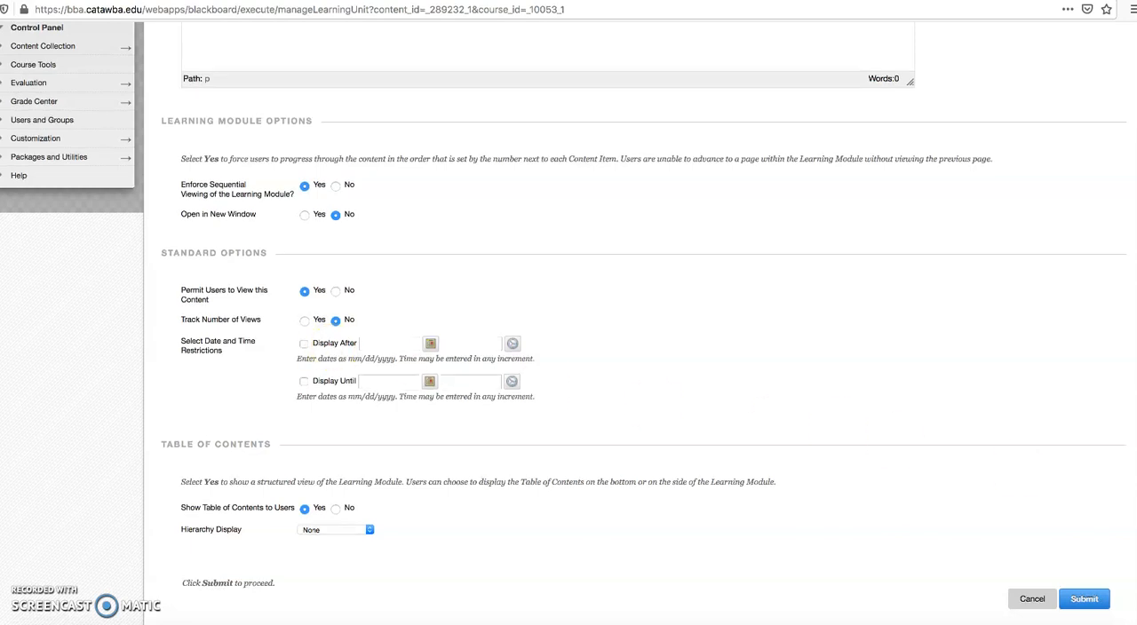
click(1086, 599)
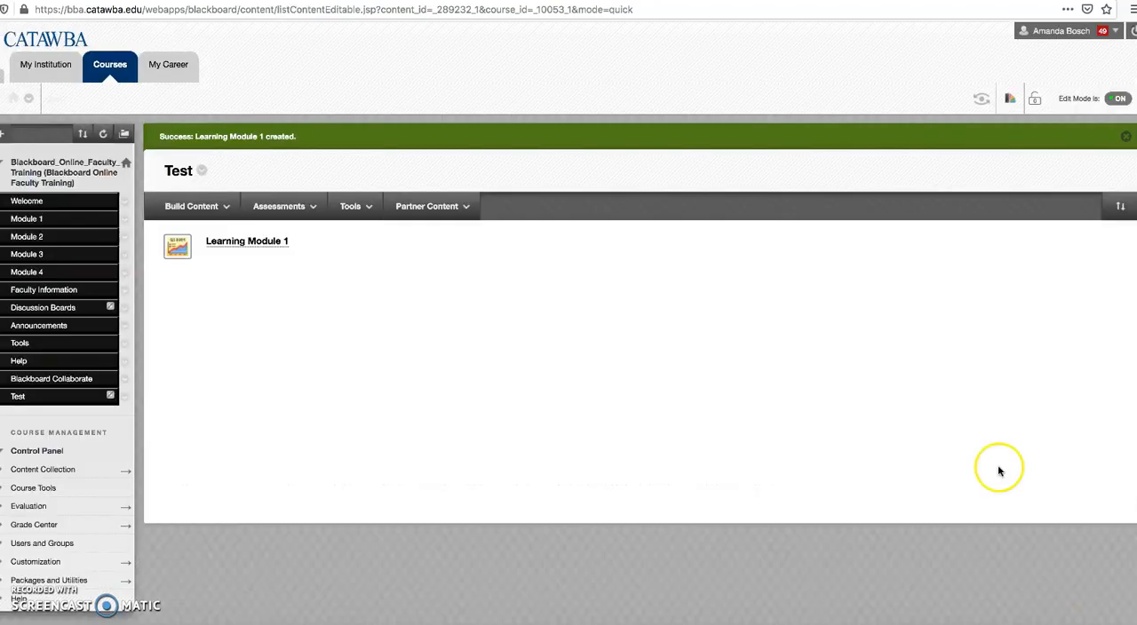
Step: Create a content item named "Item 1" with the text "Here is learning content for students" in the Test area
click(218, 208)
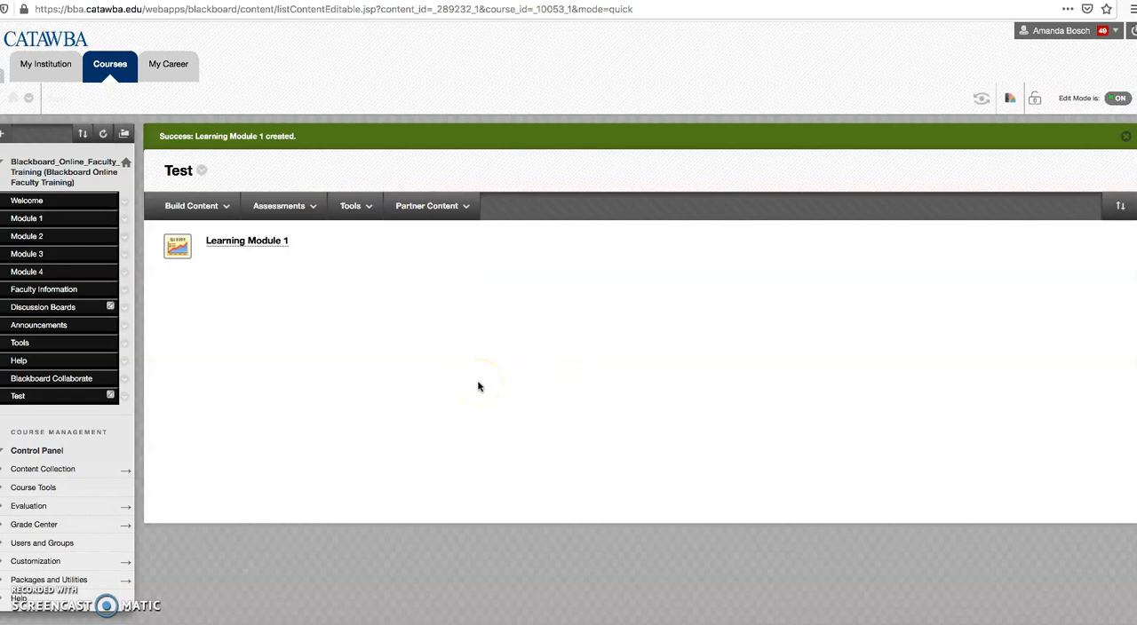
click(437, 378)
click(198, 207)
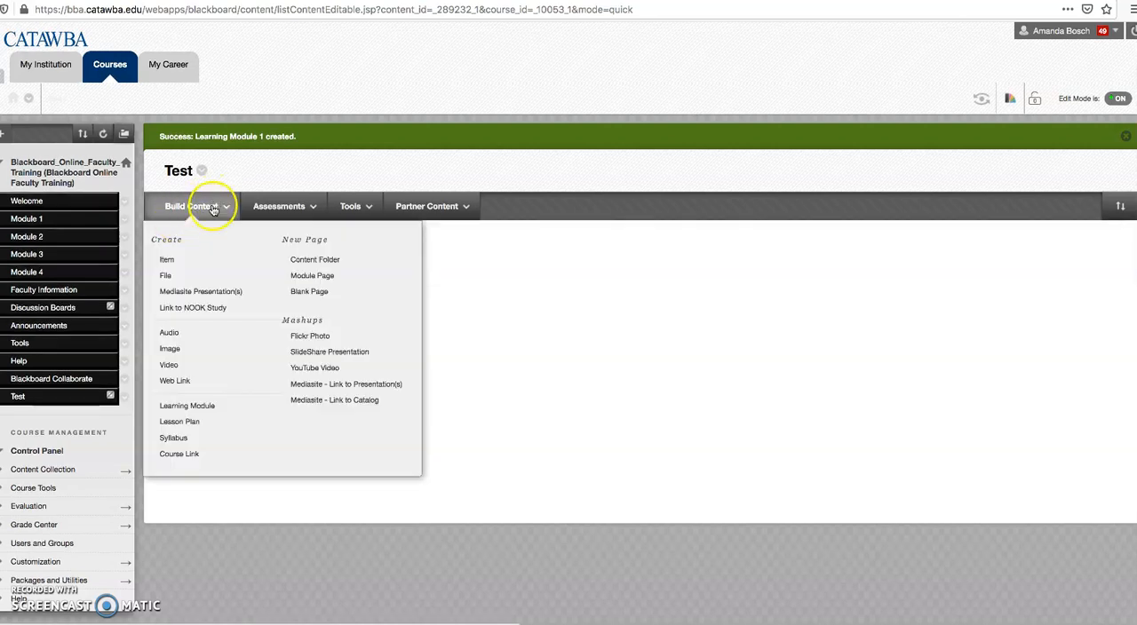
click(182, 262)
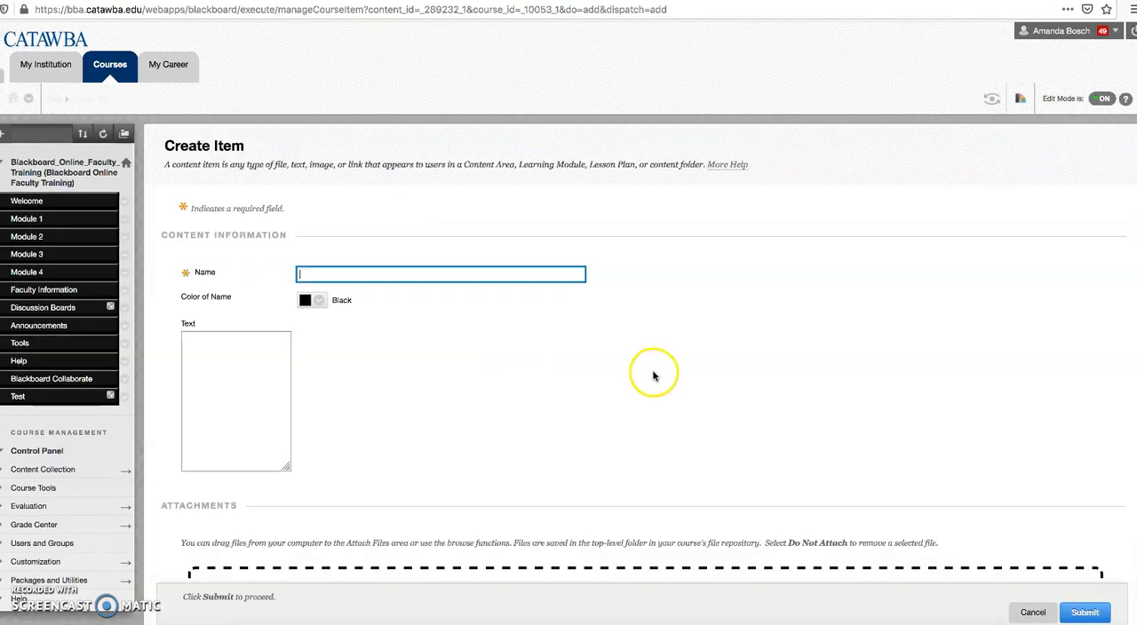
text(Item 1)
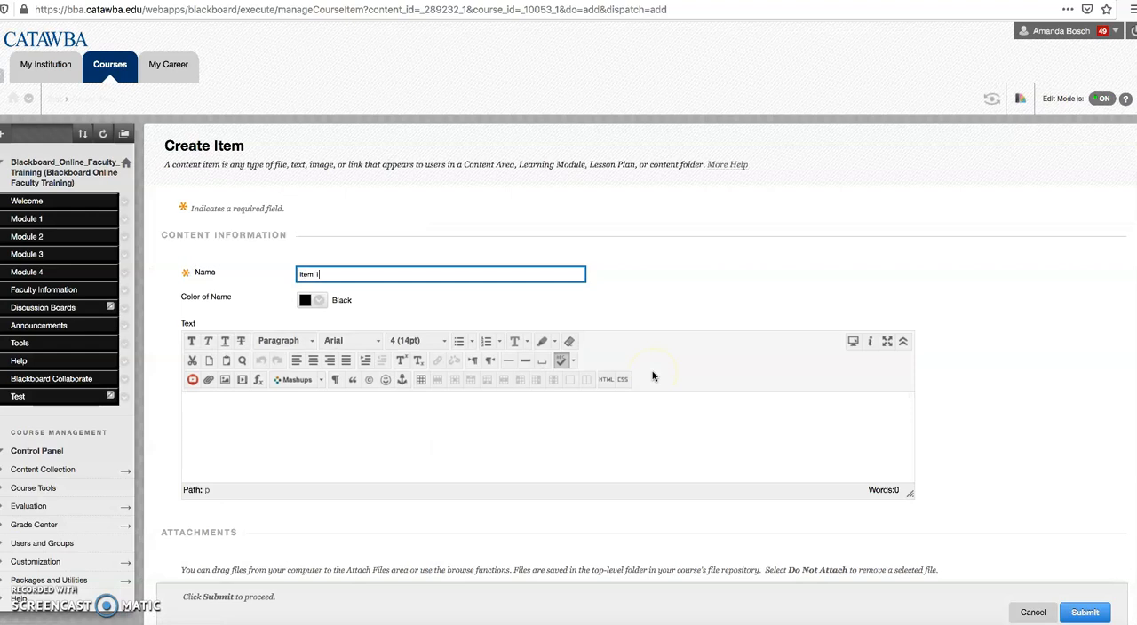
click(497, 440)
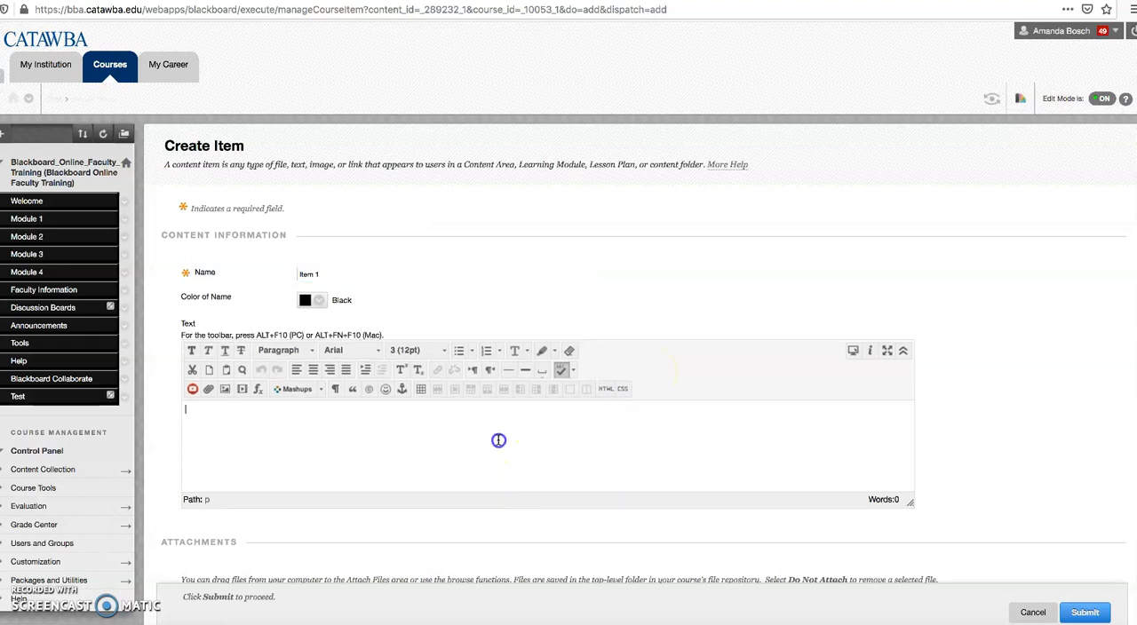
text(H)
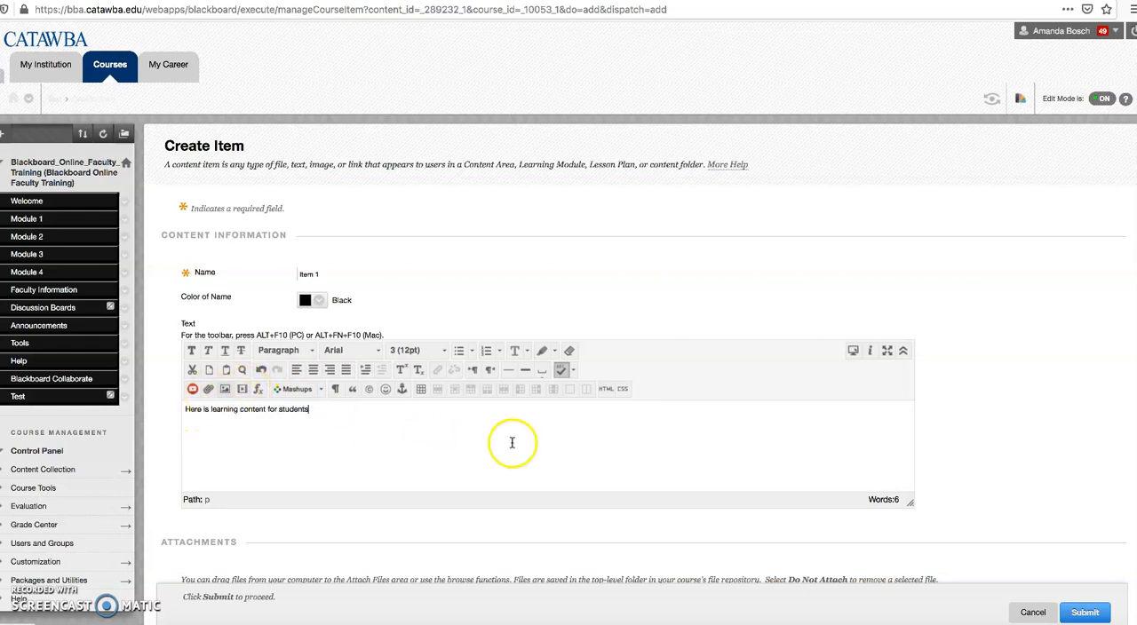
click(1103, 619)
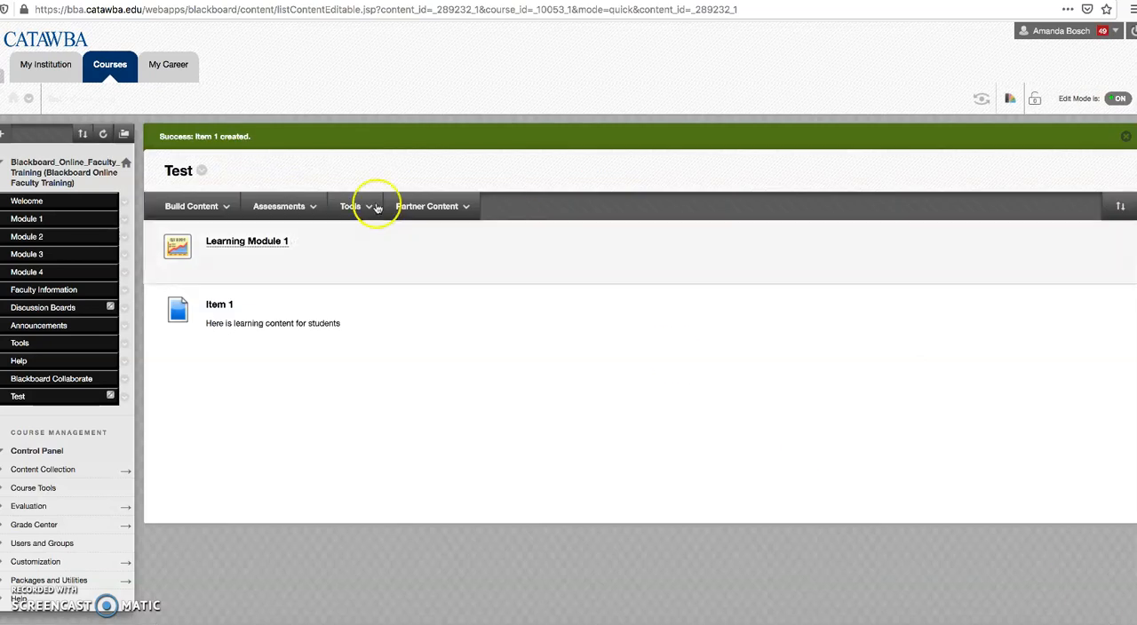
Step: Start a new assignment in the Test area and name it "Assignment 1 Reflection"
click(277, 206)
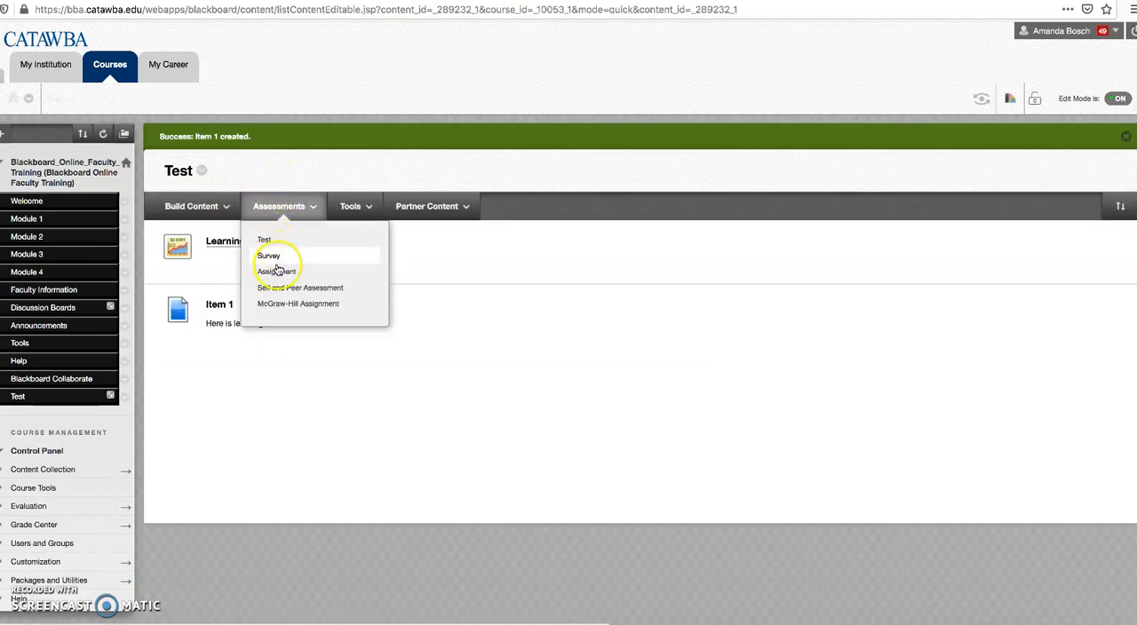
click(278, 270)
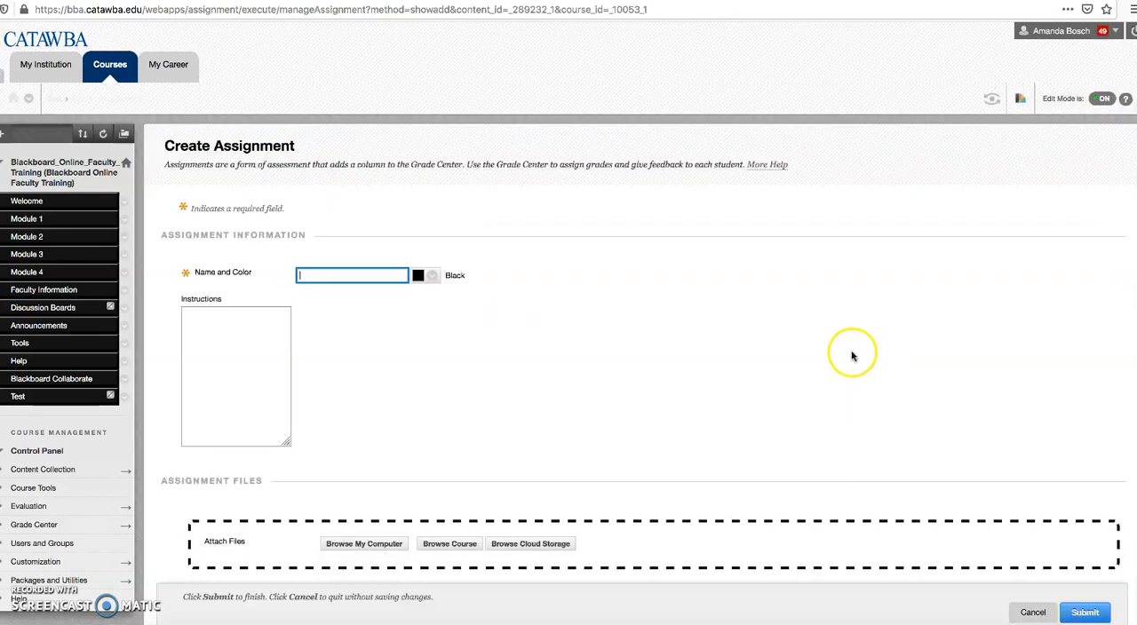
text(Assignment 1 Reflection)
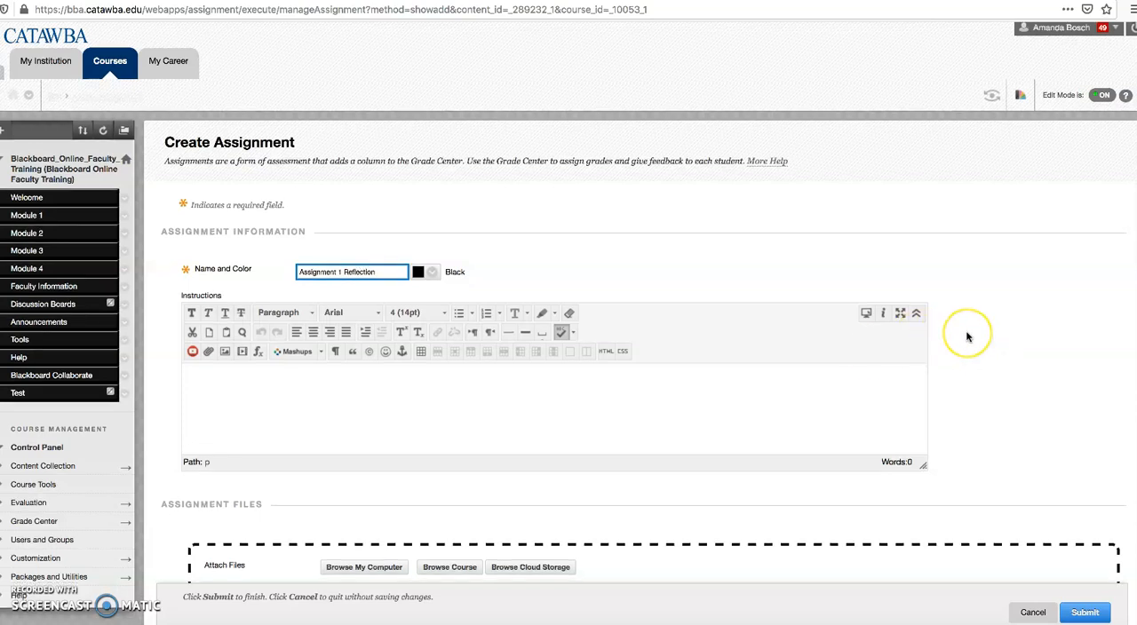
Step: Set the assignment's points possible to 100 and submit it
scroll(968, 336, down, 3)
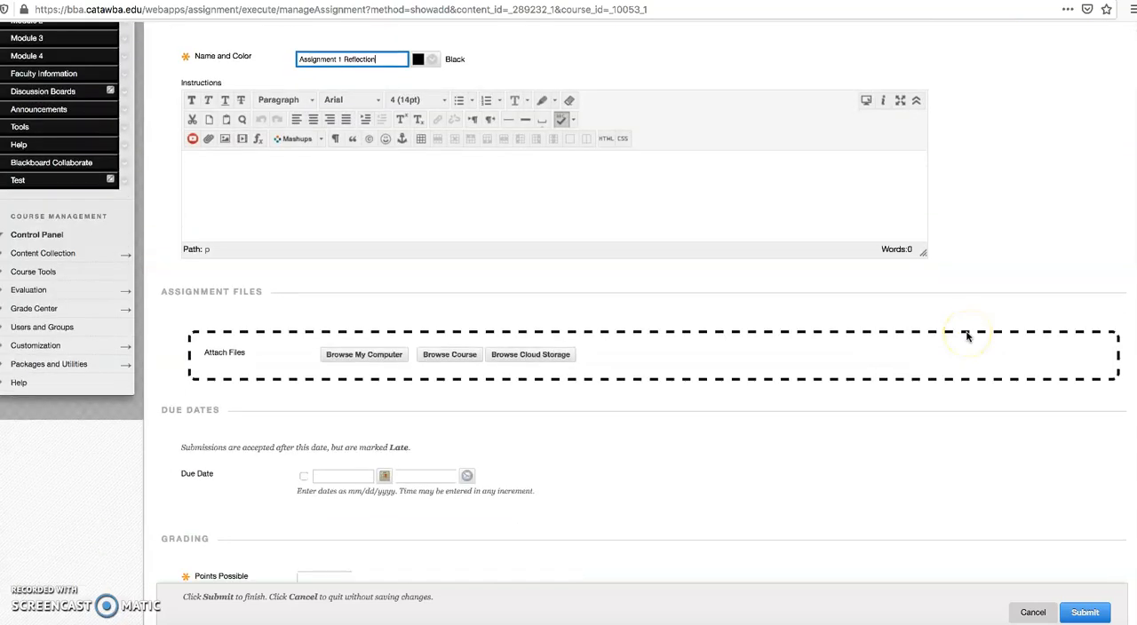
scroll(968, 336, down, 6)
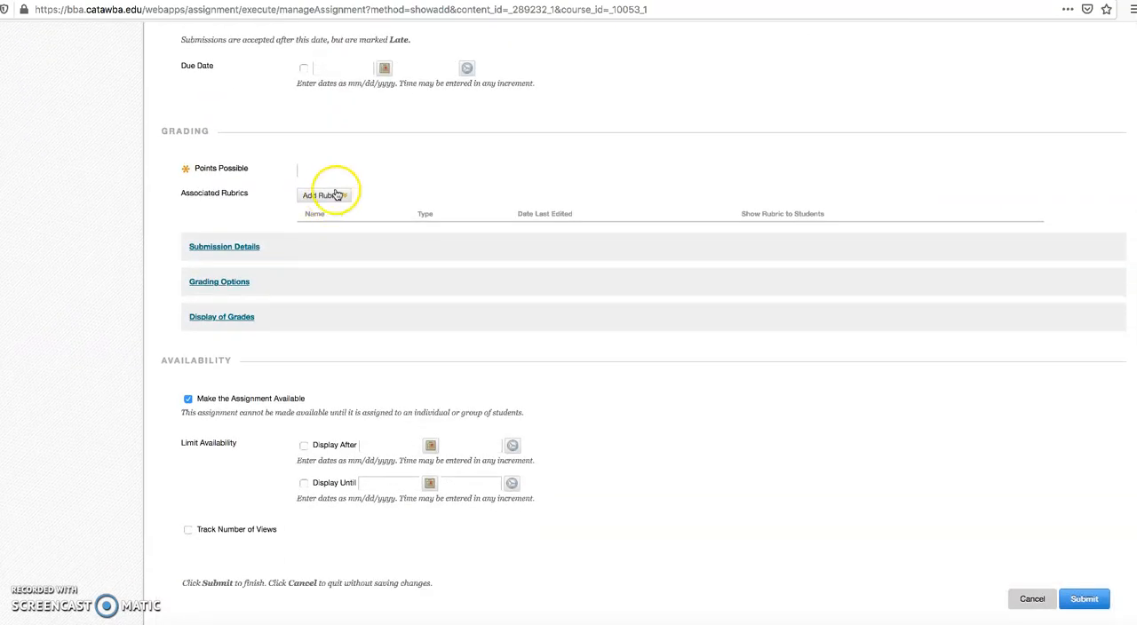
click(330, 169)
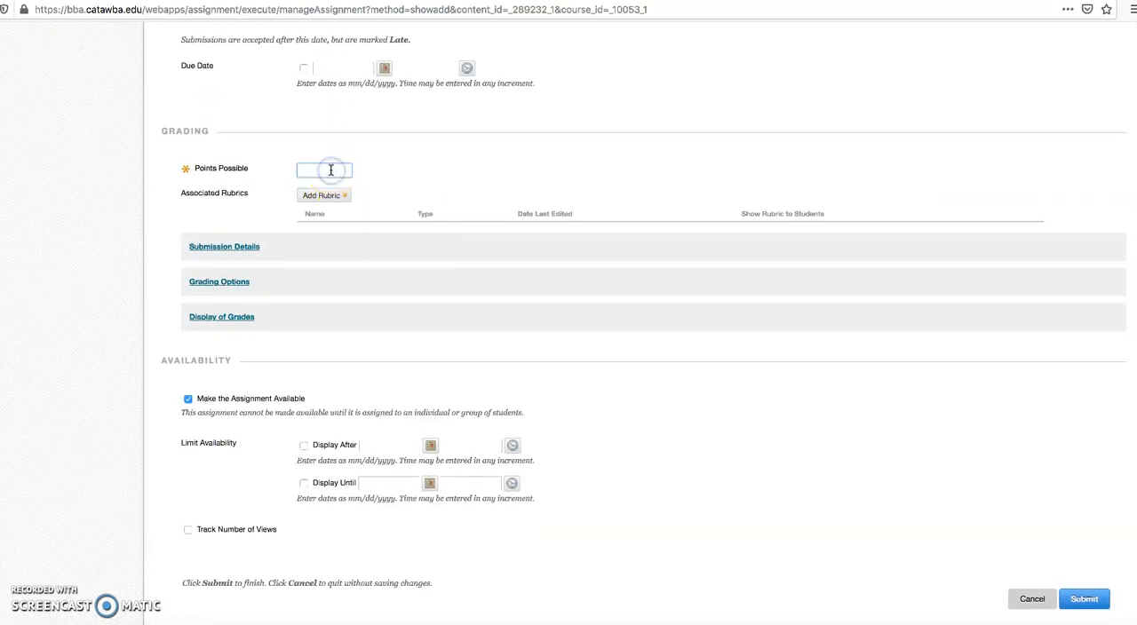
text(100)
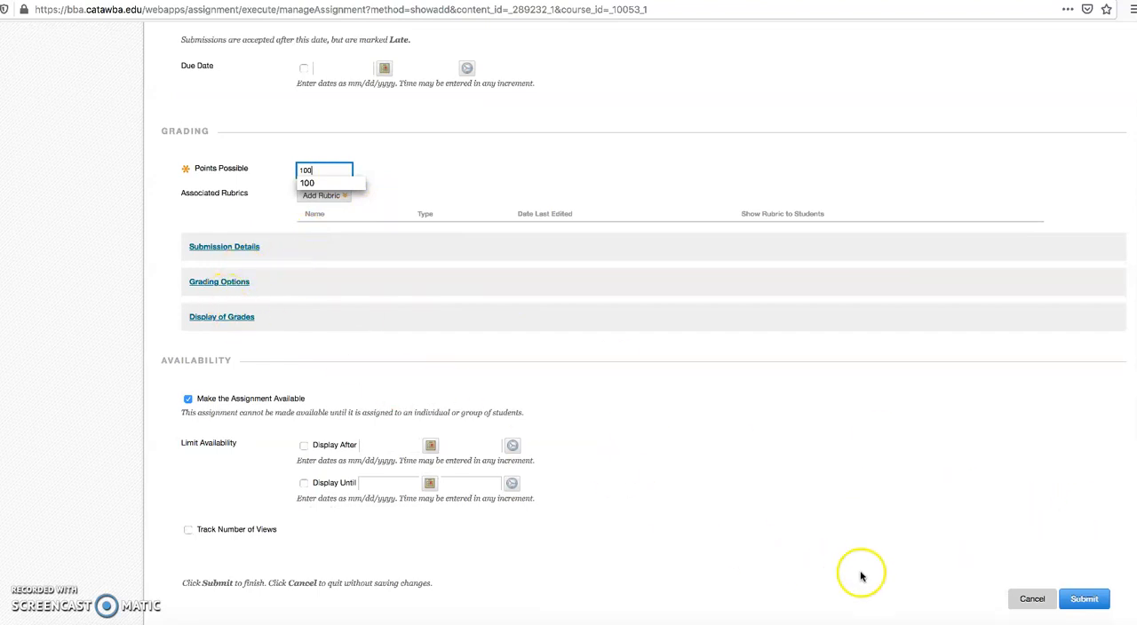
click(1083, 602)
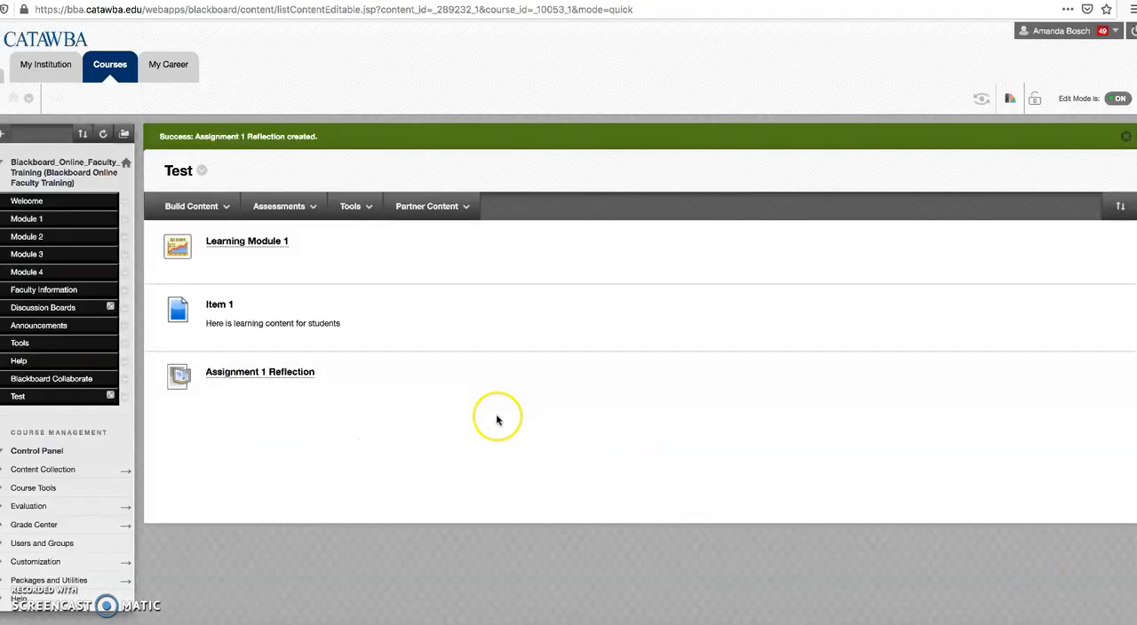
click(282, 206)
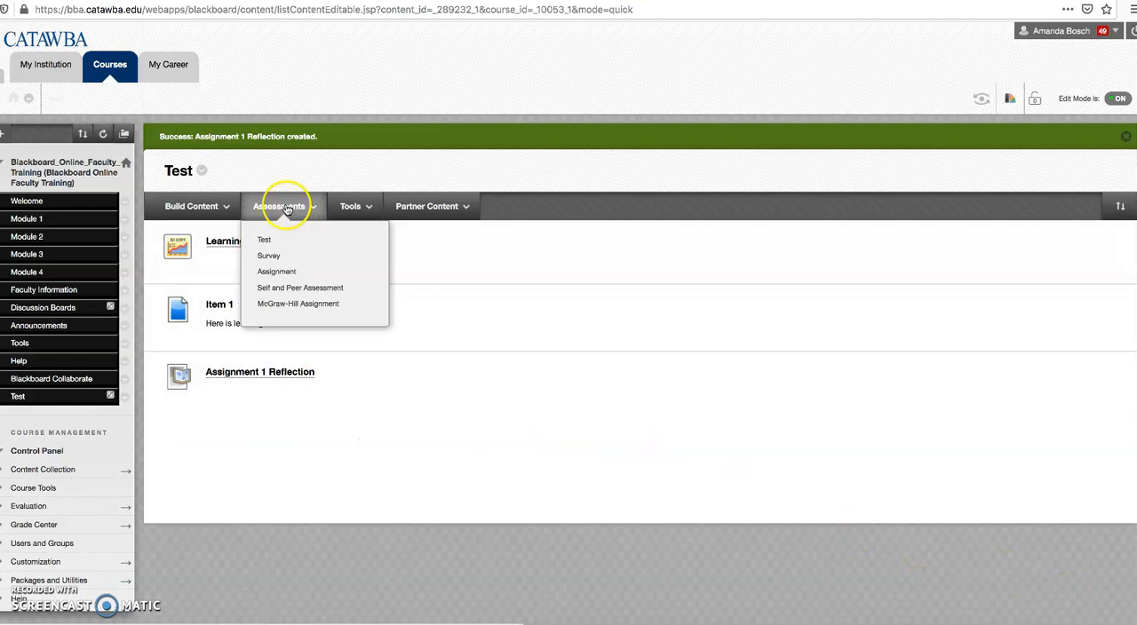
click(200, 206)
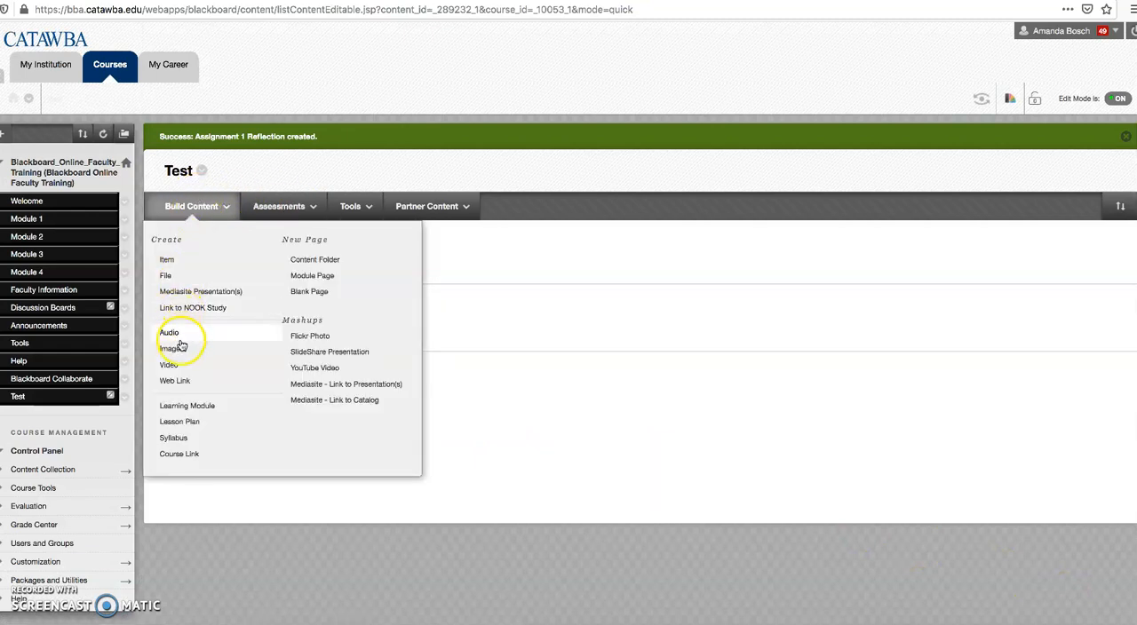
click(178, 380)
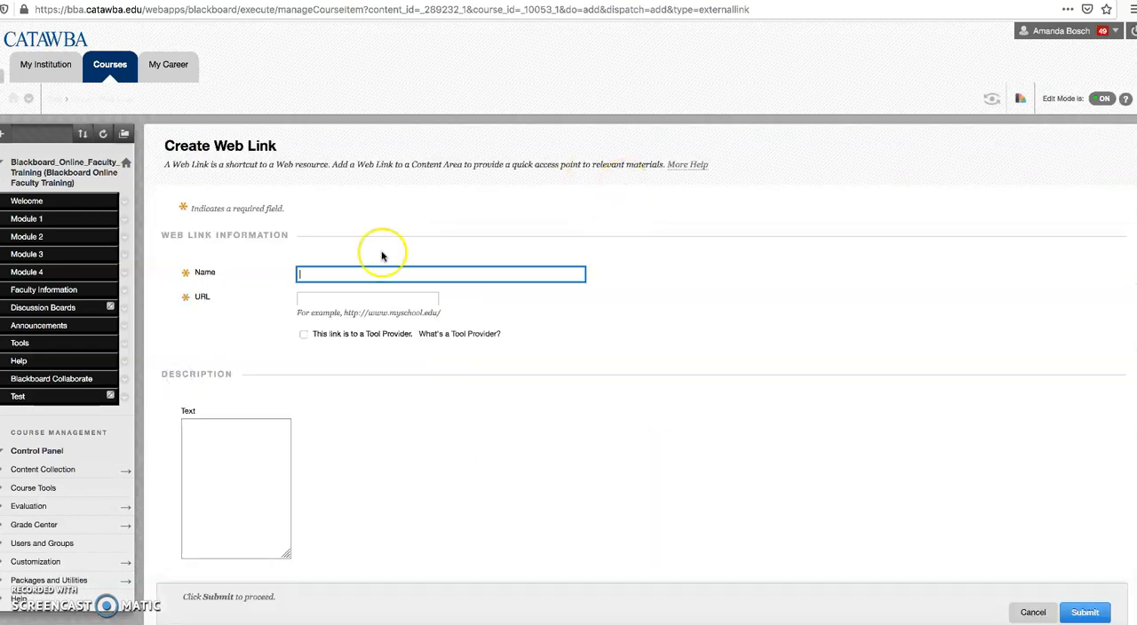
text(Yan)
click(346, 299)
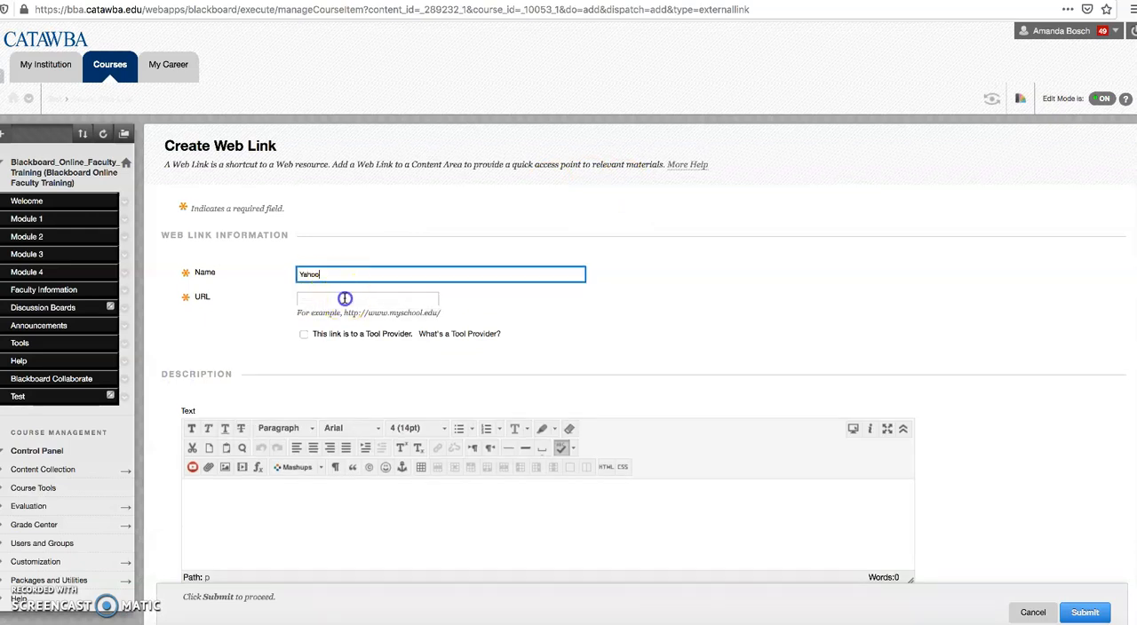
text(www.yahoo.com)
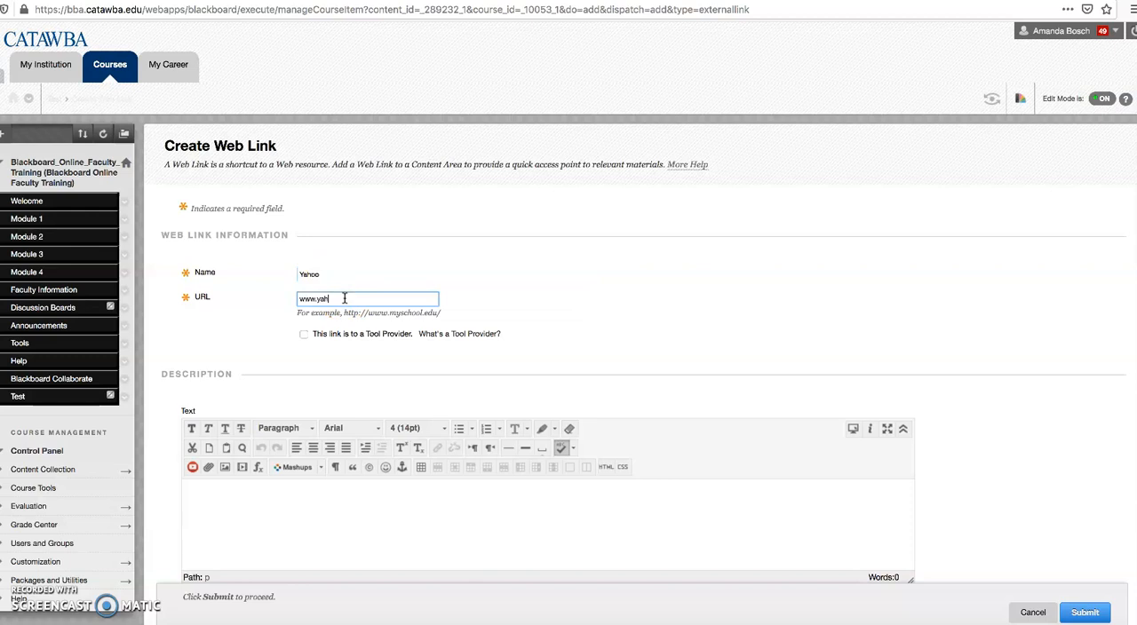
Step: Enter "Link for students" as the web link's description and try to submit the link
click(278, 496)
text(Link for students)
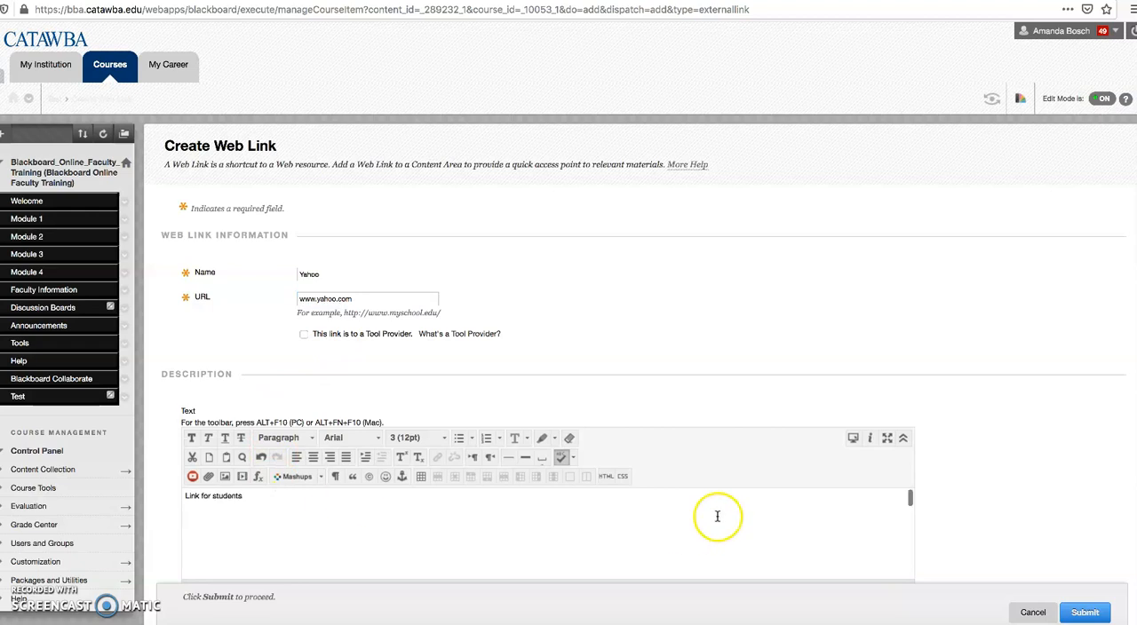
scroll(888, 399, down, 3)
scroll(892, 405, down, 3)
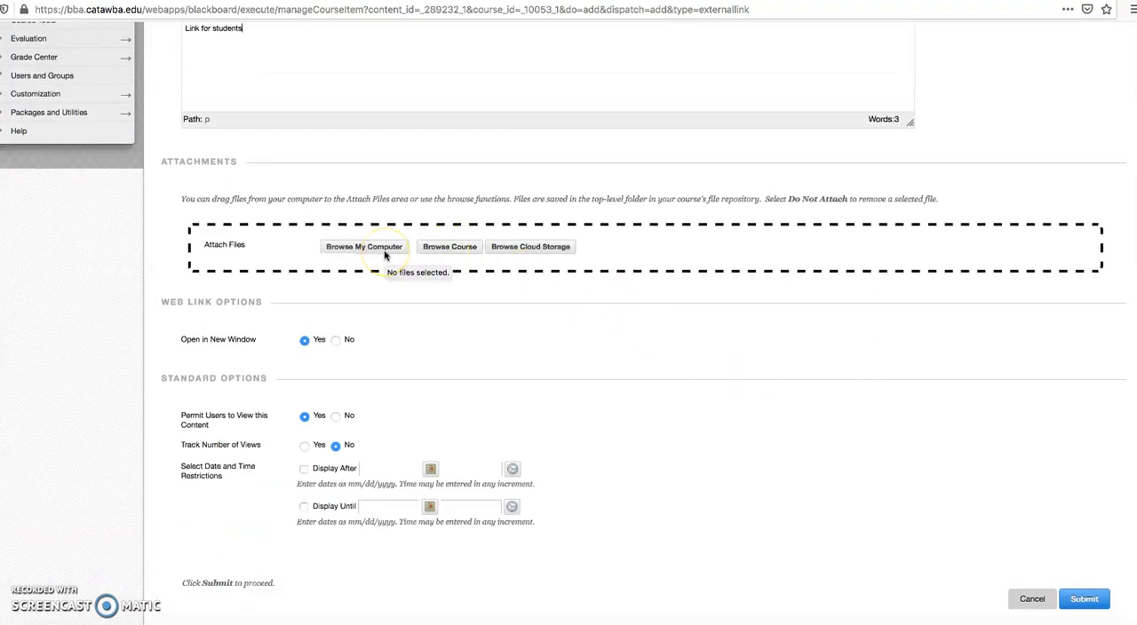
click(1082, 600)
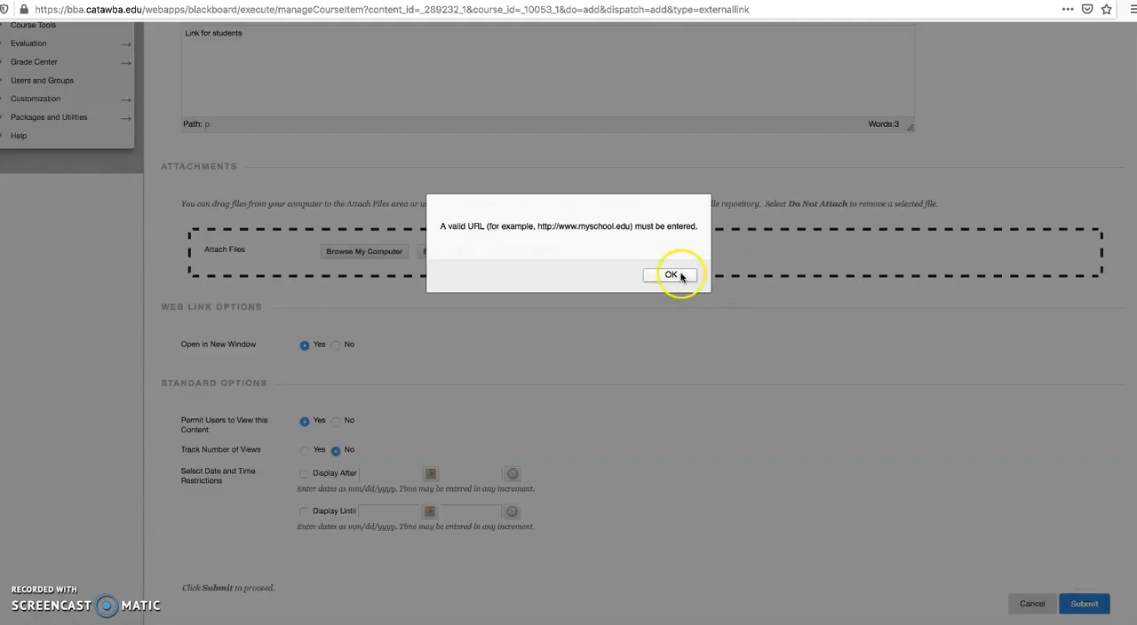
click(675, 275)
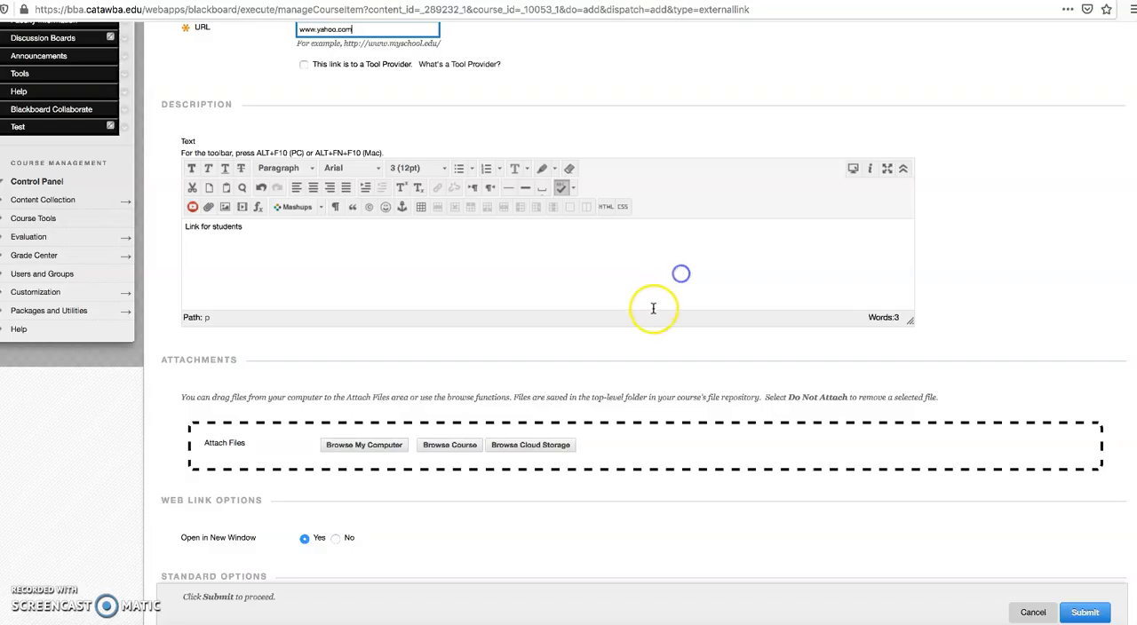
click(298, 30)
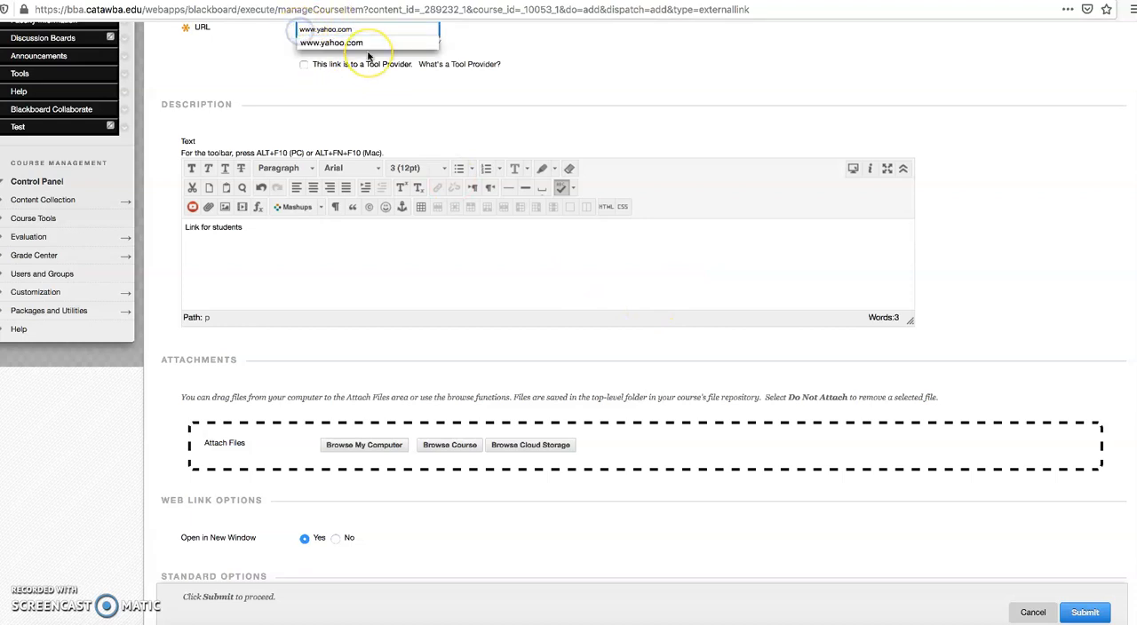
text(http://)
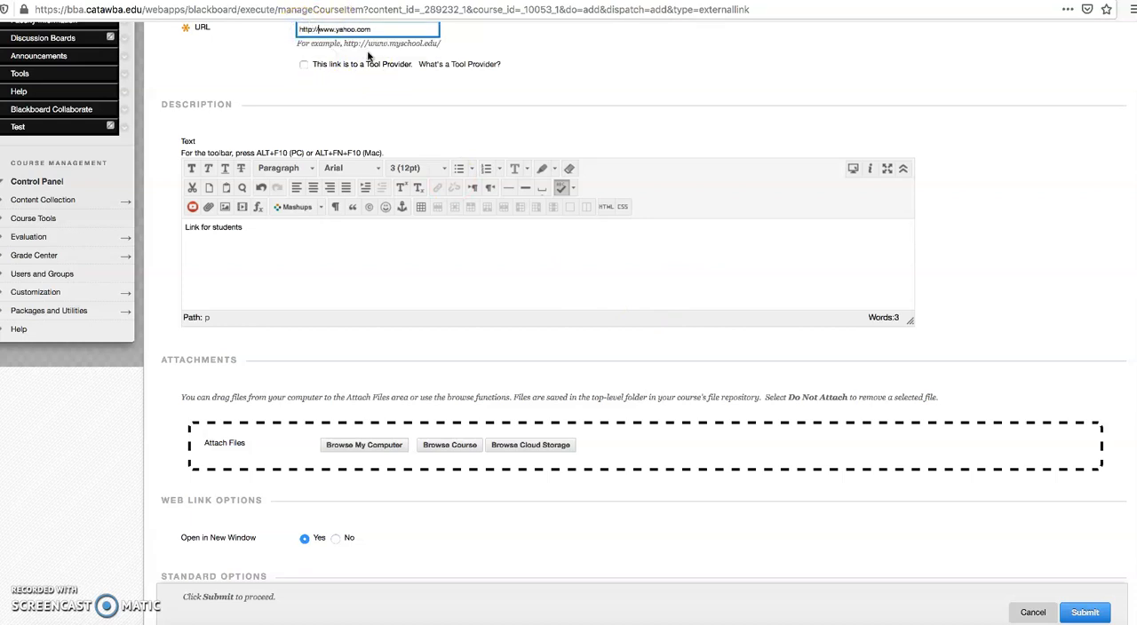
scroll(921, 291, down, 2)
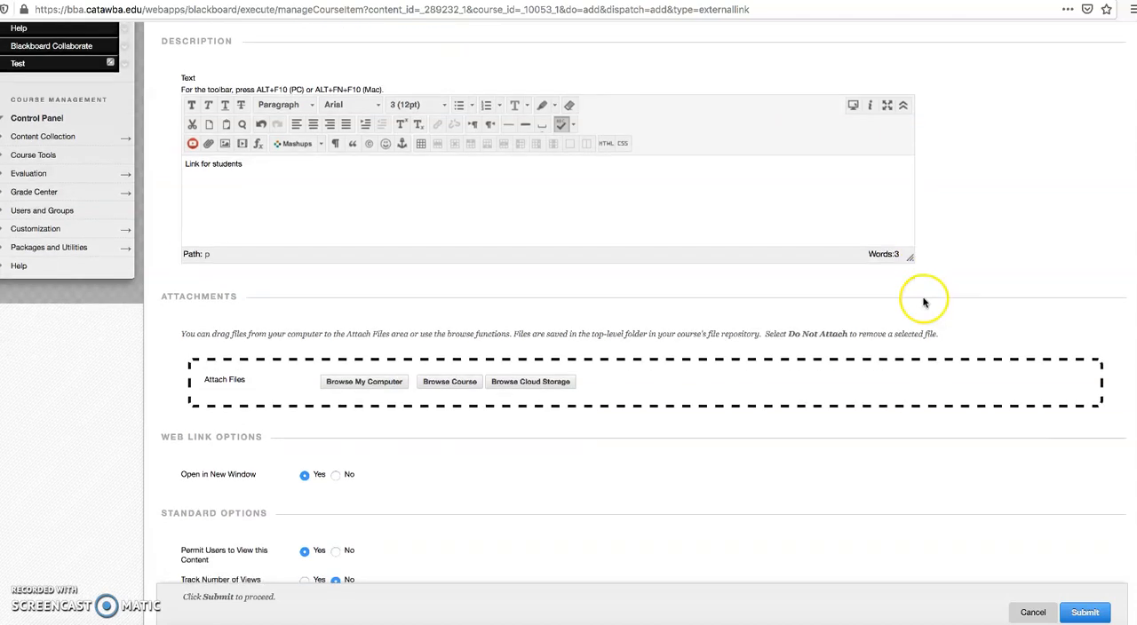
click(1102, 613)
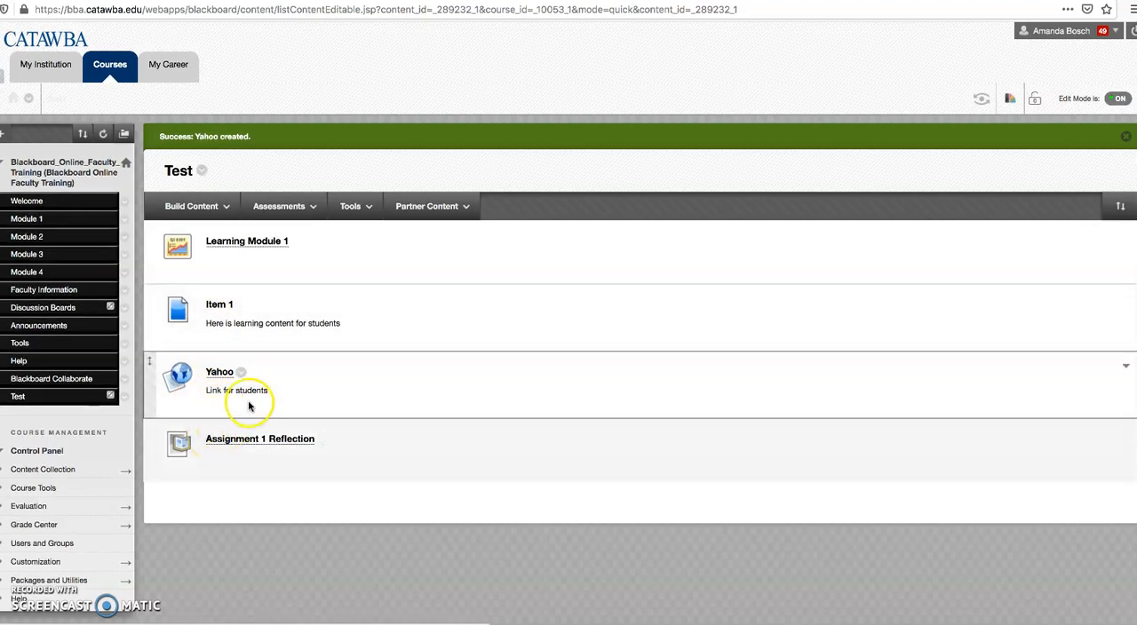
Step: Reorder the Test area's content so that Assignment 1 Reflection comes directly before the Yahoo link
click(207, 376)
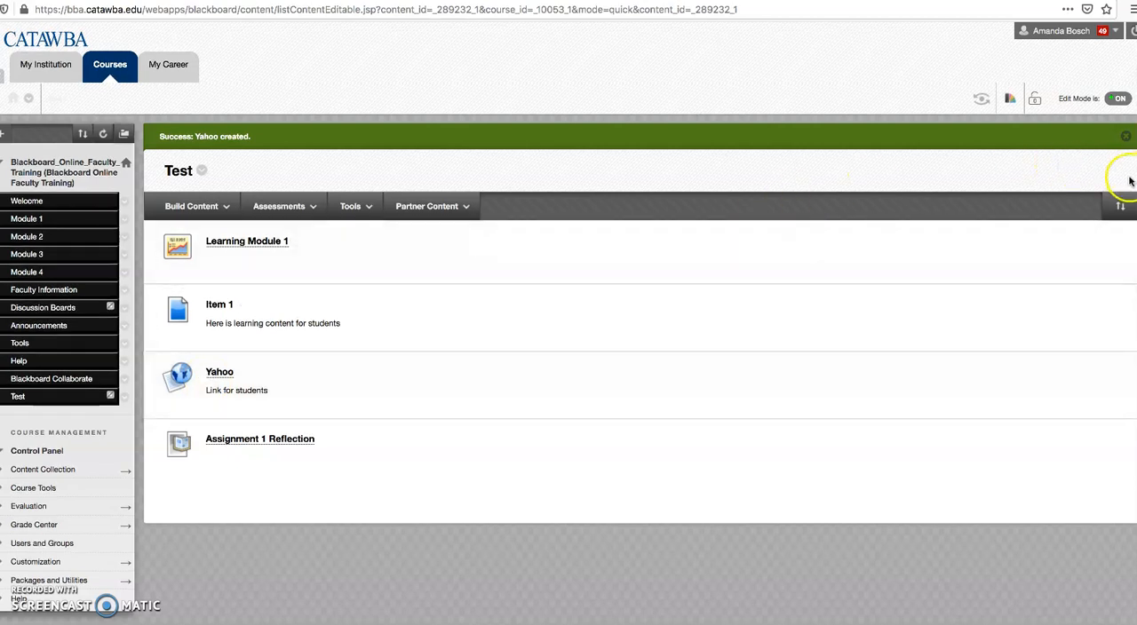
click(1119, 207)
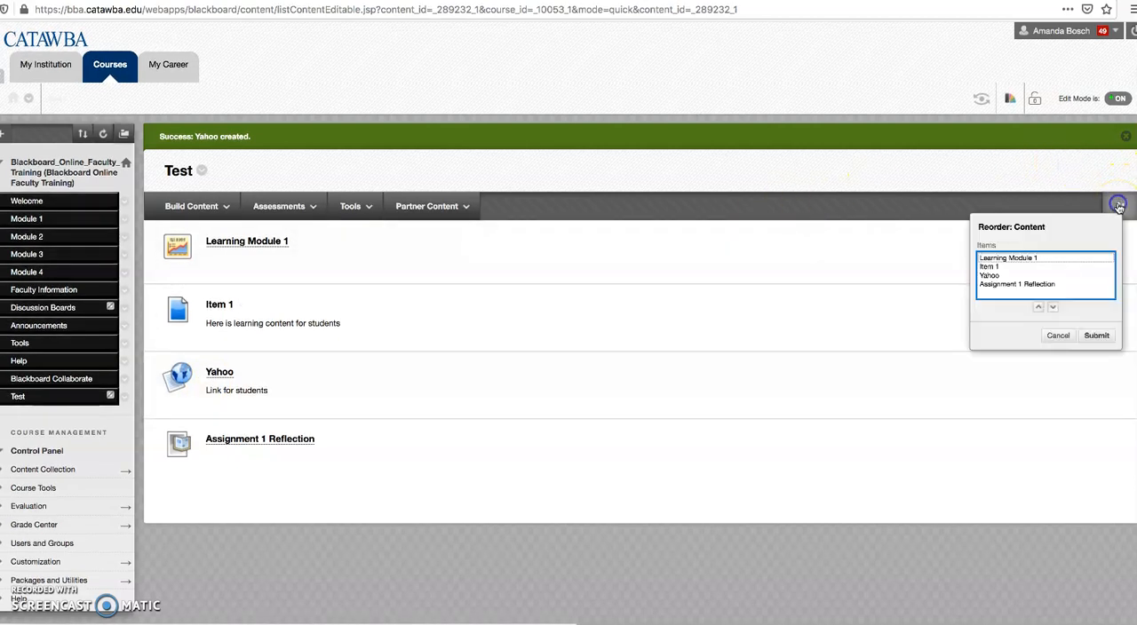
click(1005, 284)
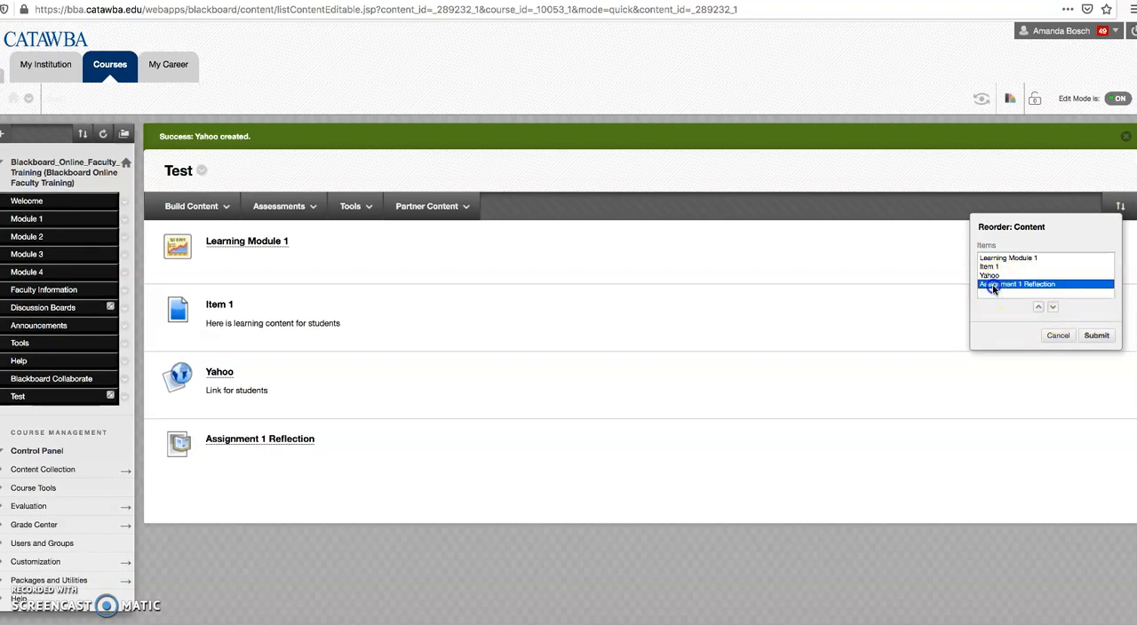
click(1039, 308)
click(1095, 335)
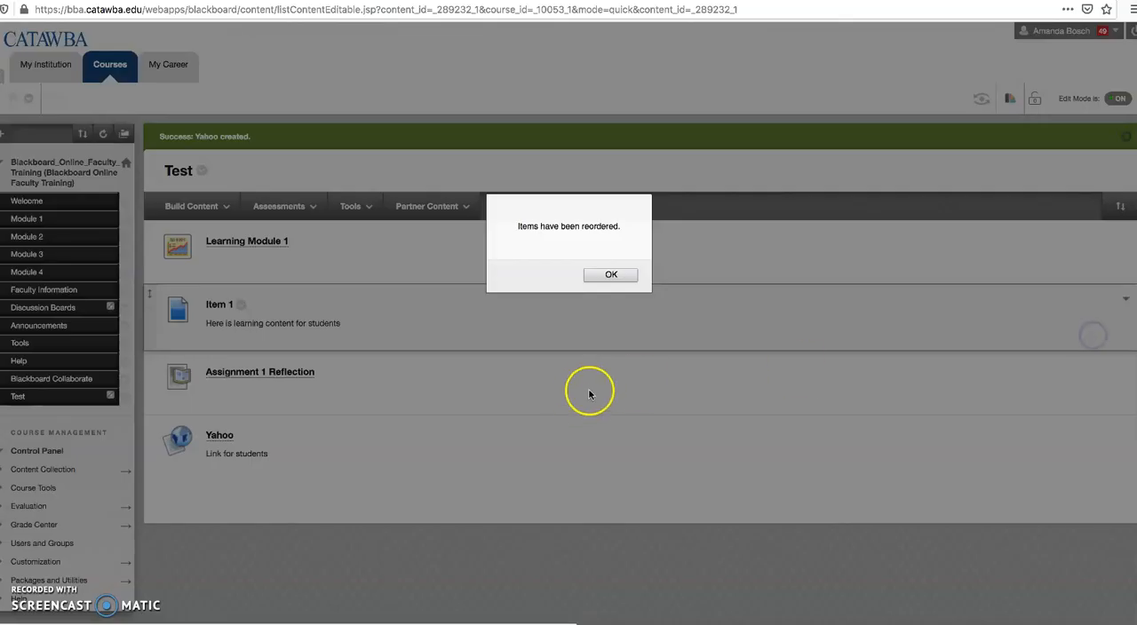
click(609, 274)
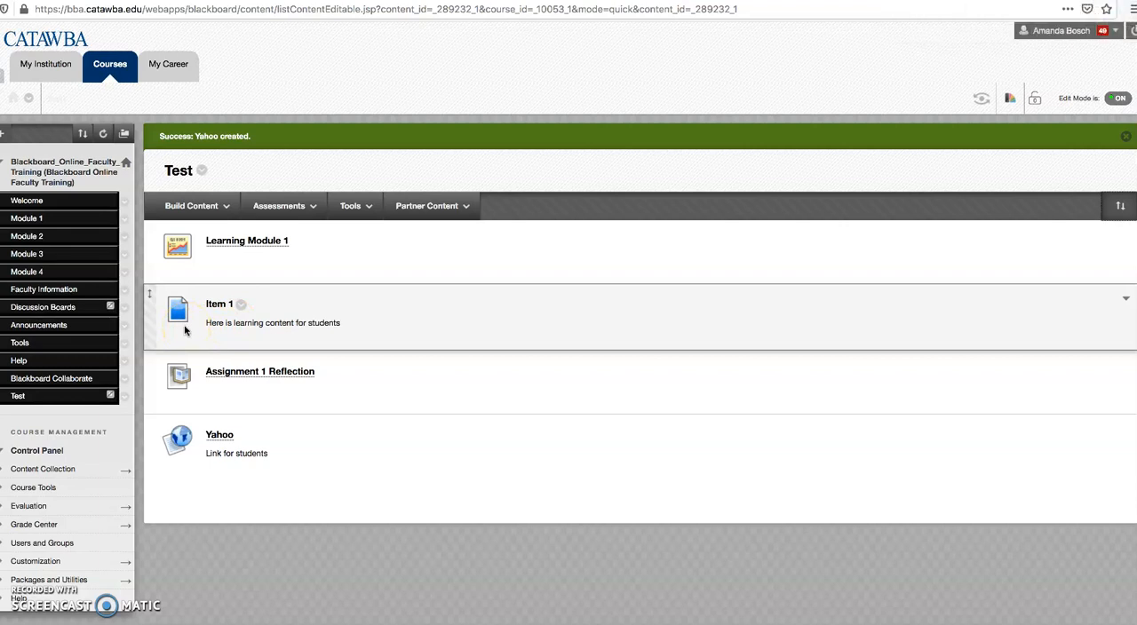
Step: Move Item 1 into the Learning Module 1 folder of the Test area
mouse_move(180, 321)
mouse_down()
mouse_move(187, 278)
mouse_move(180, 306)
mouse_up()
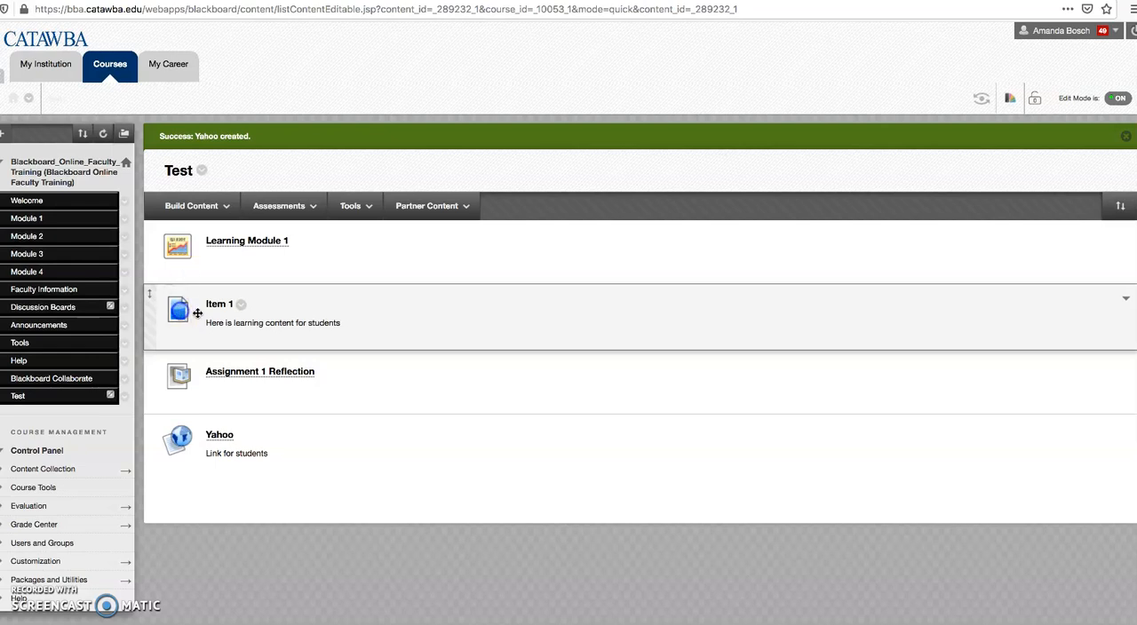
click(242, 306)
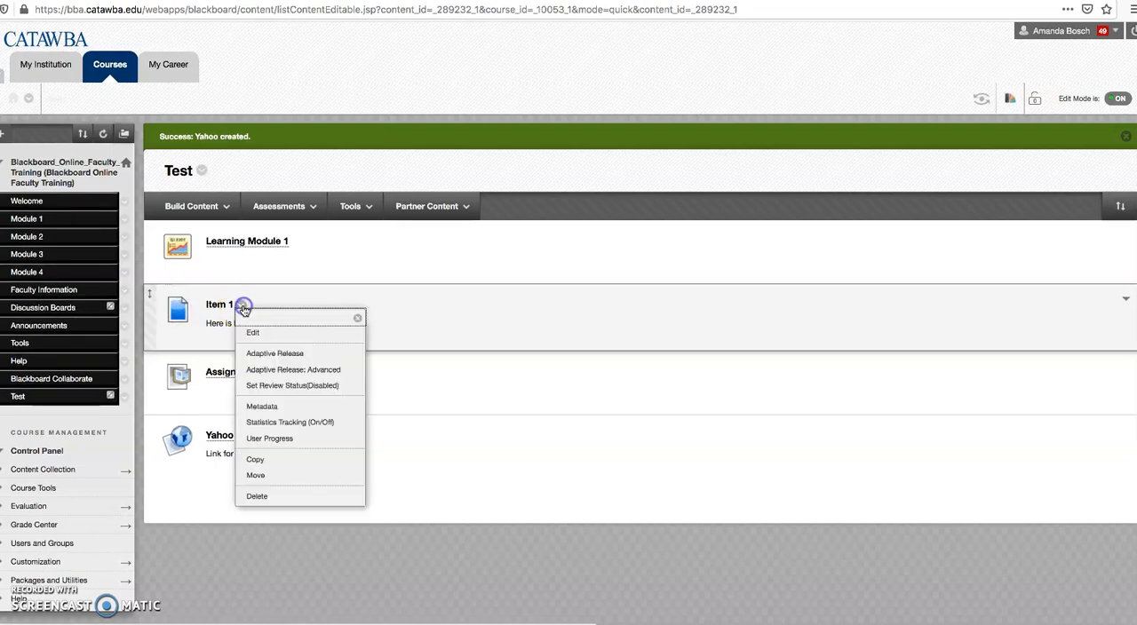
click(306, 474)
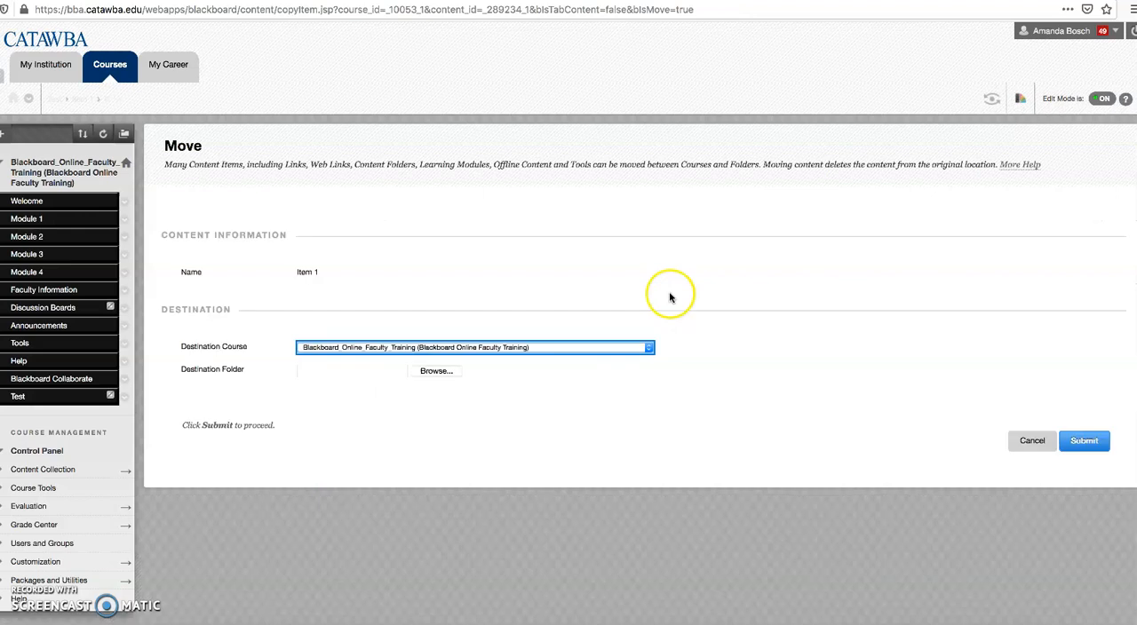
click(436, 372)
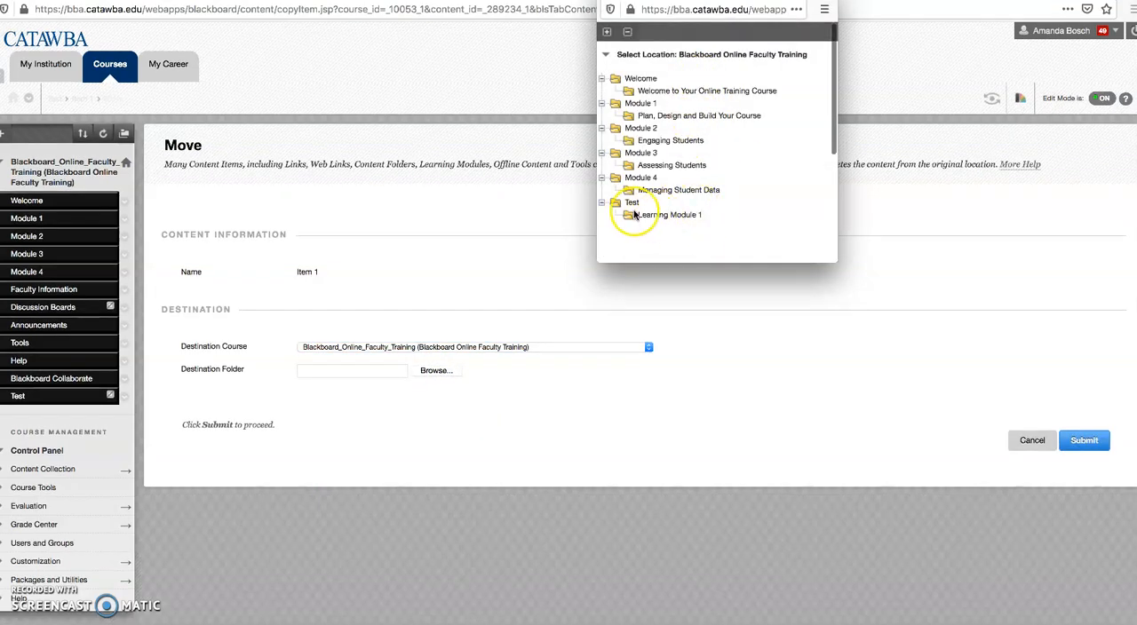
click(667, 219)
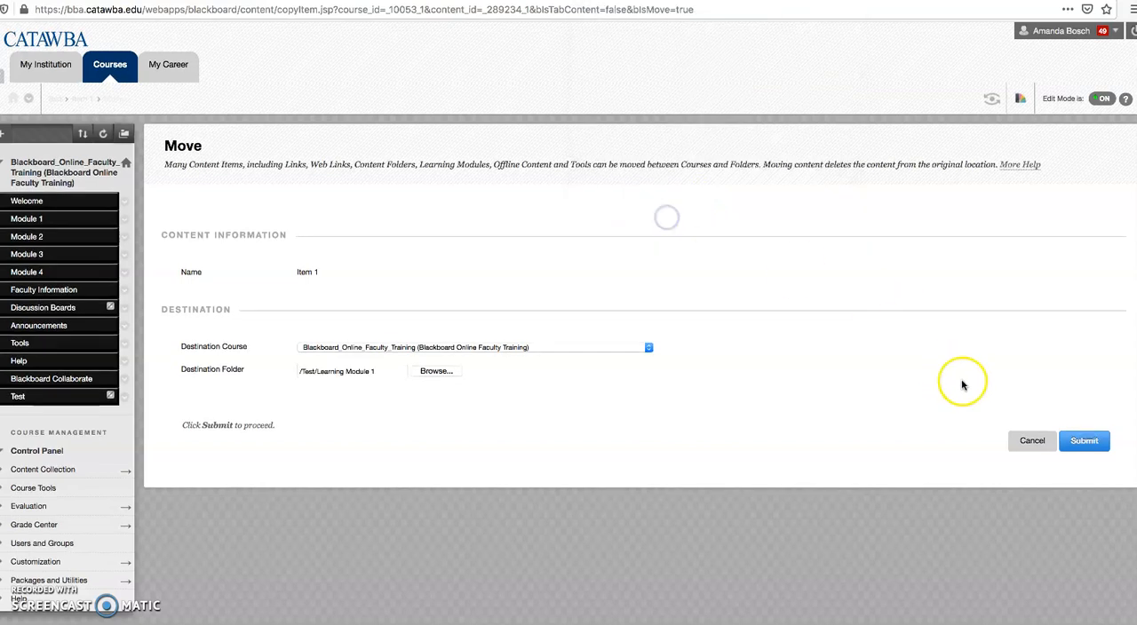
click(1100, 447)
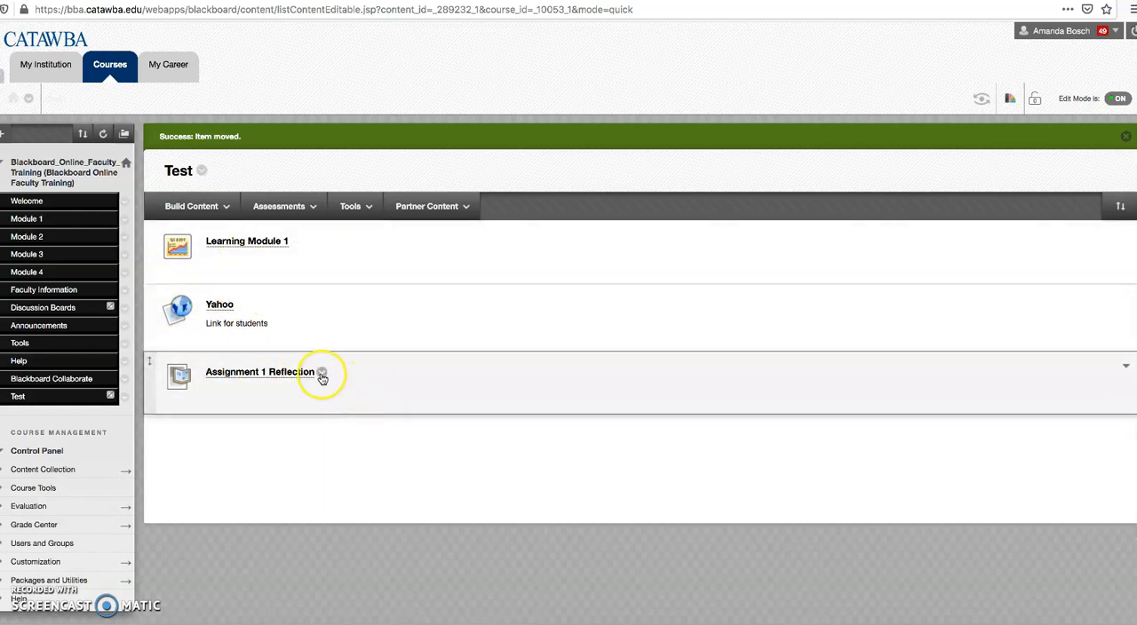
Step: Move Assignment 1 Reflection into the Test area's Learning Module 1 folder
click(322, 374)
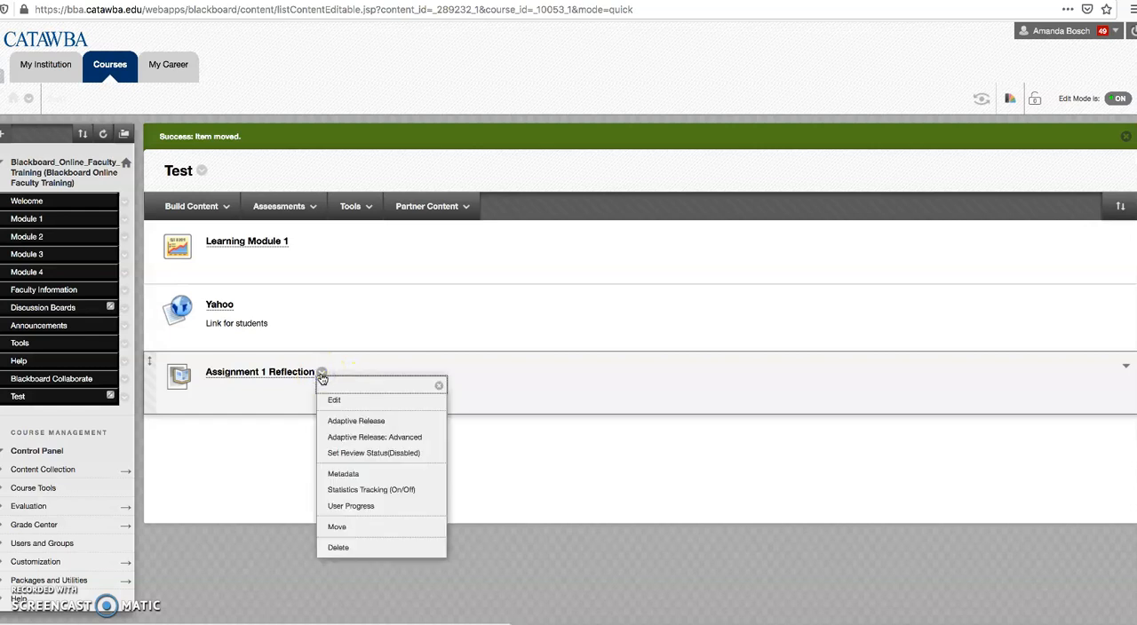
click(389, 526)
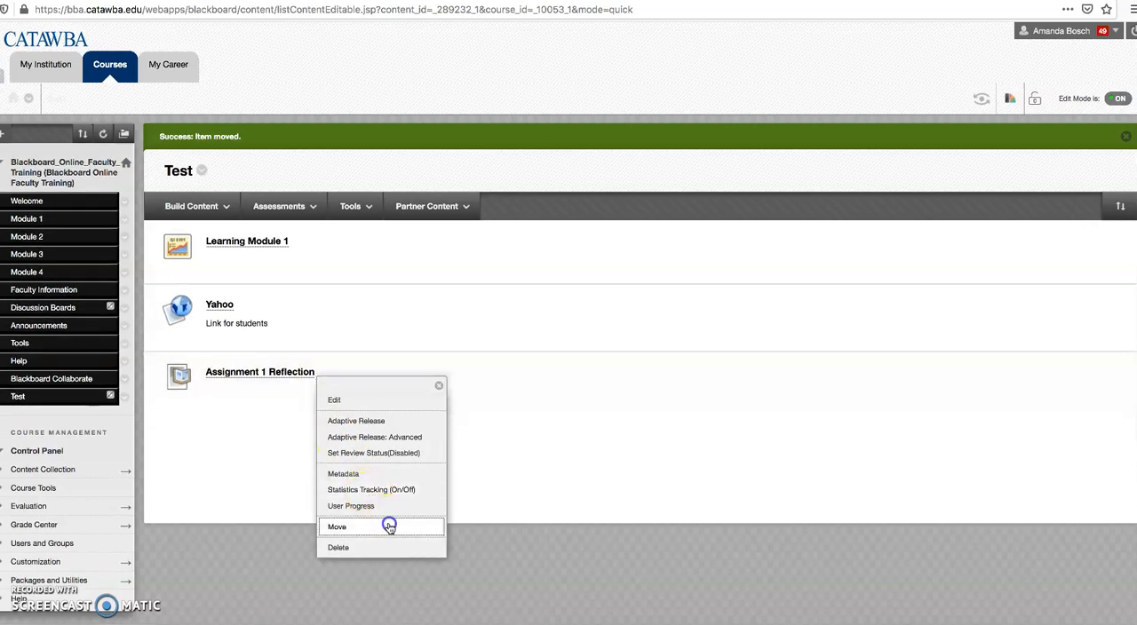
click(436, 372)
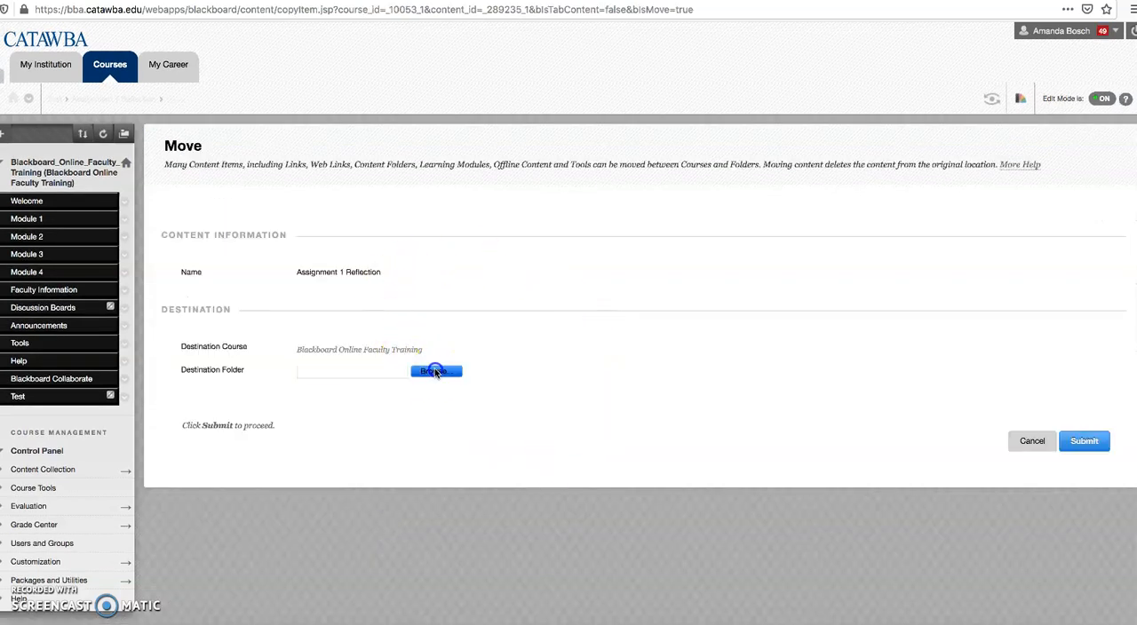
click(671, 217)
click(1084, 441)
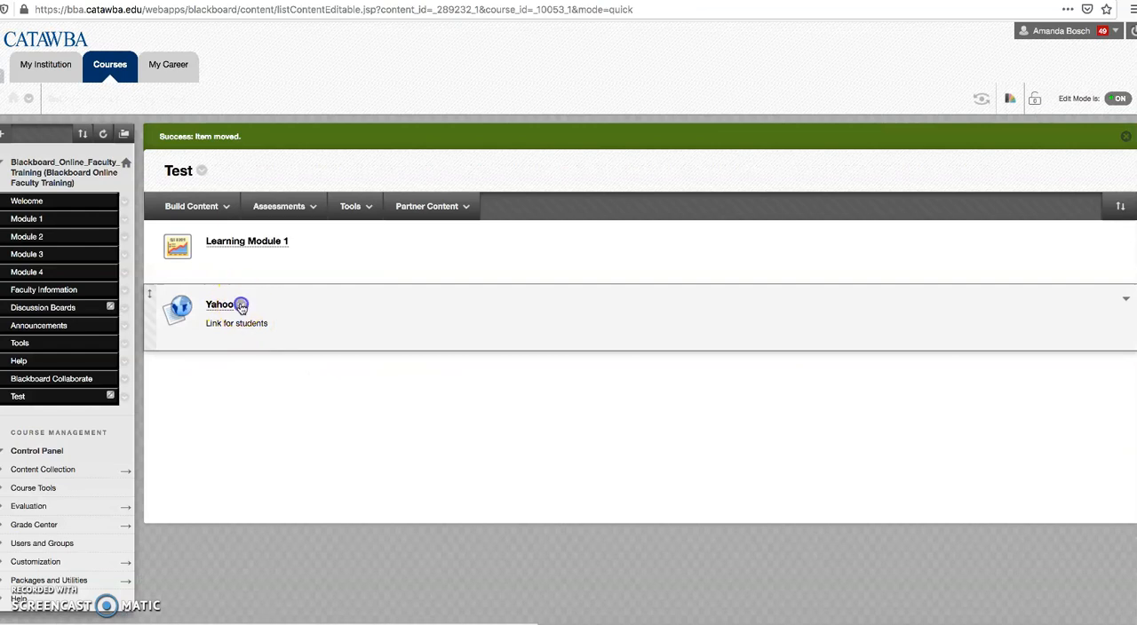
Step: Move the Yahoo web link into the Test area's Learning Module 1 folder
click(240, 306)
click(327, 477)
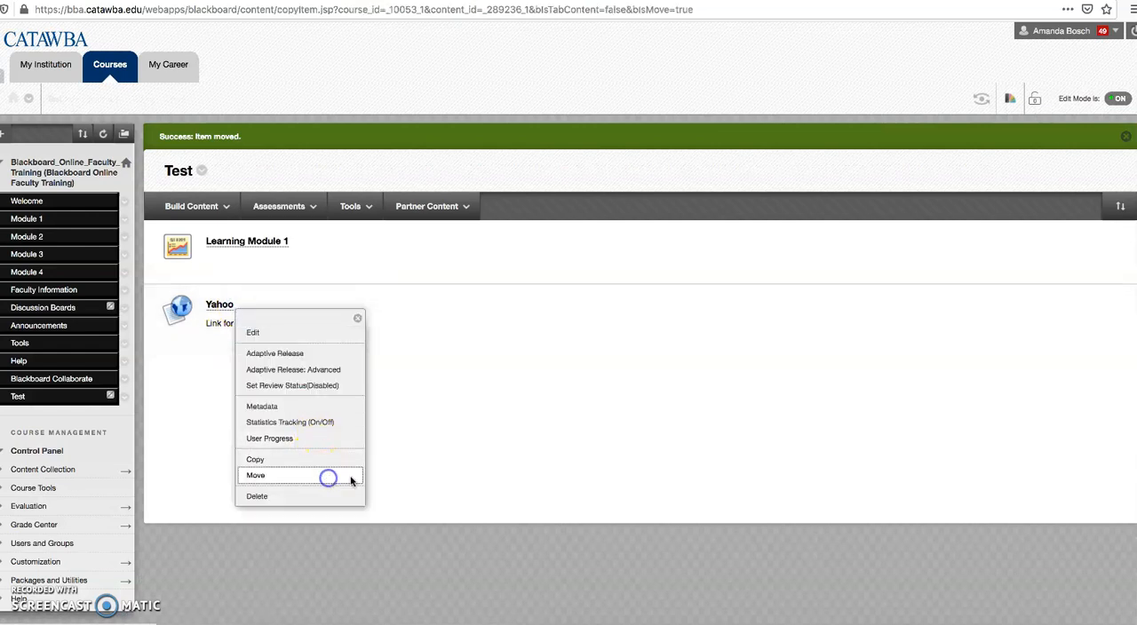
click(426, 373)
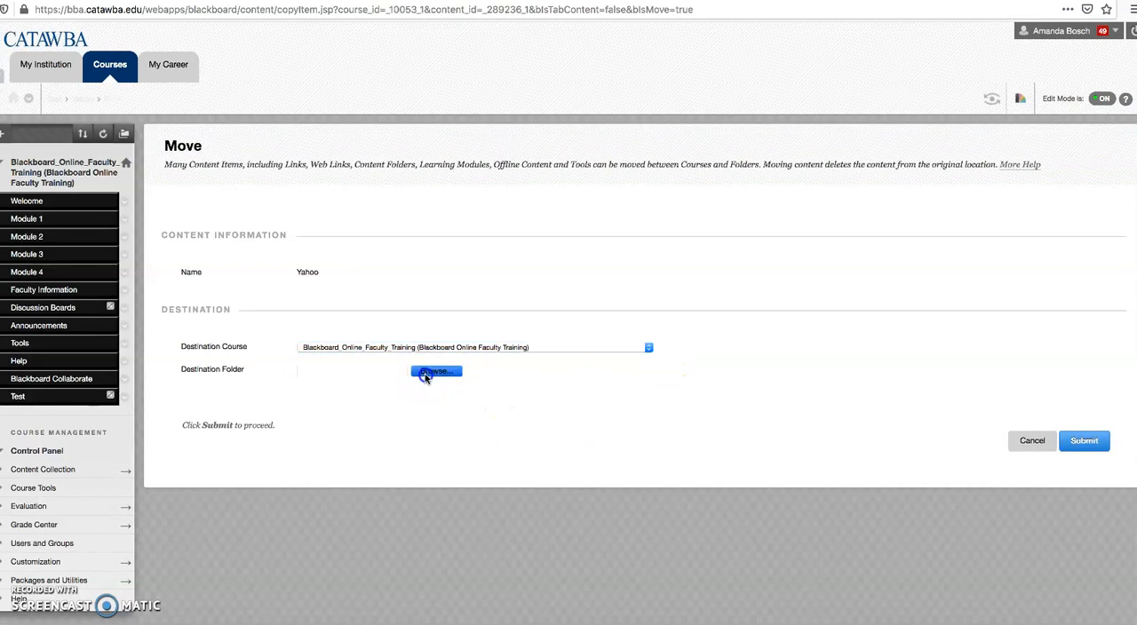
click(659, 217)
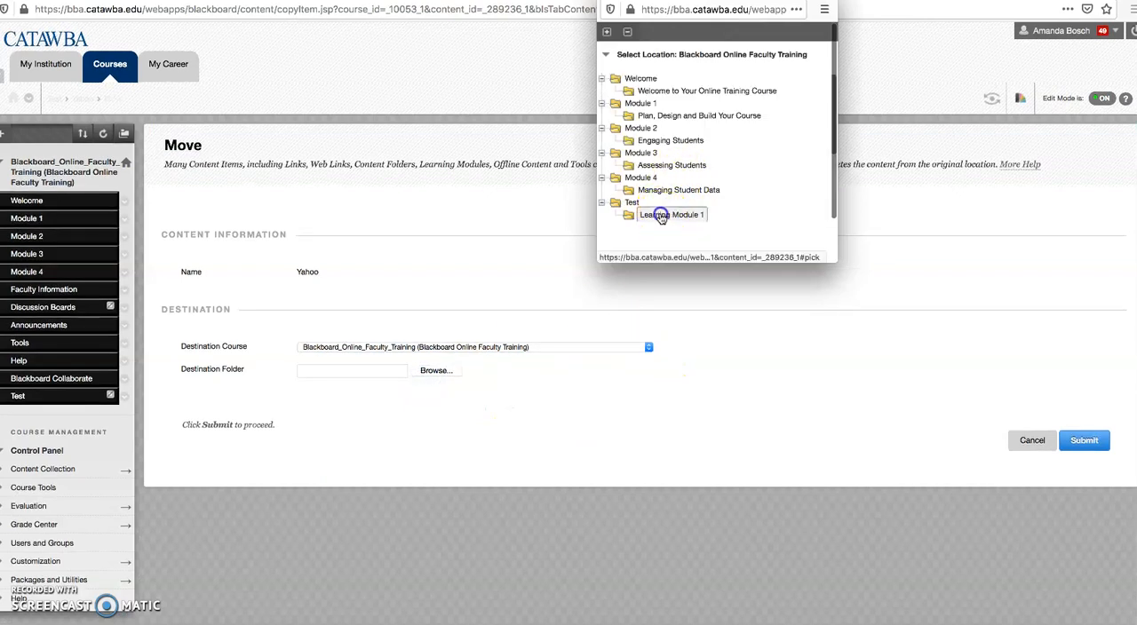
click(1089, 446)
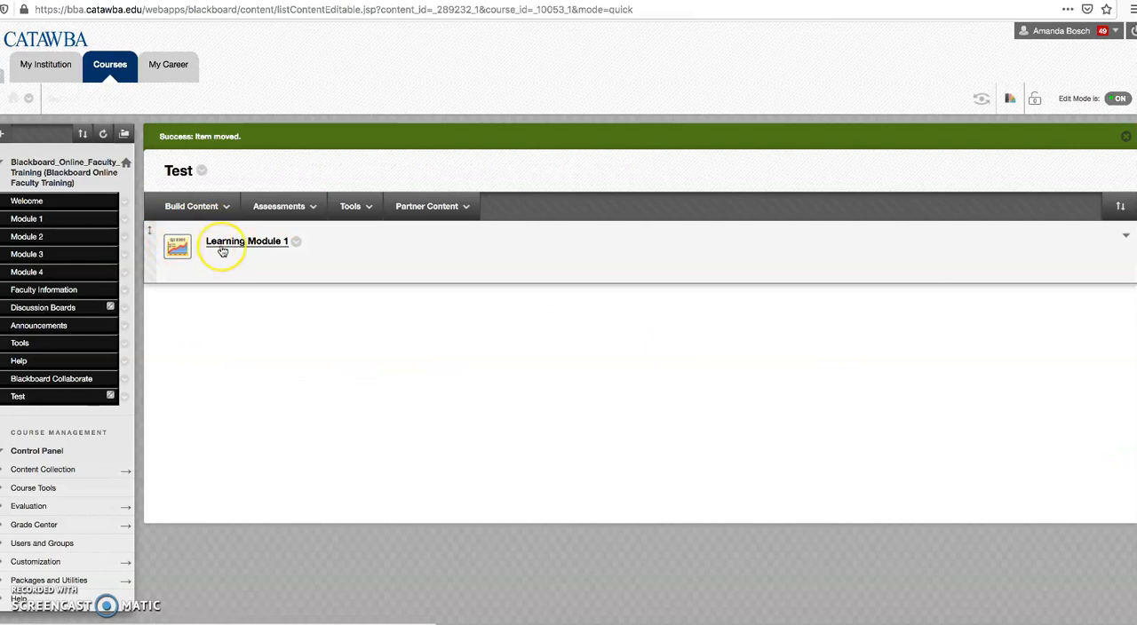
Step: Open Learning Module 1, preview it with edit mode off, and collapse its table of contents
click(227, 245)
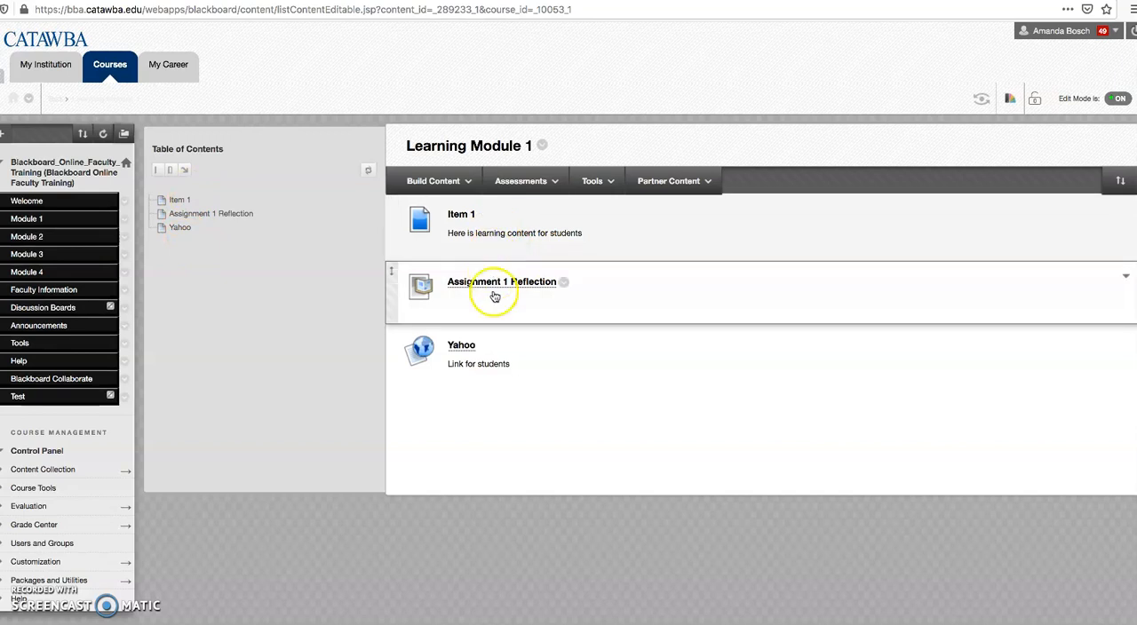
click(1117, 99)
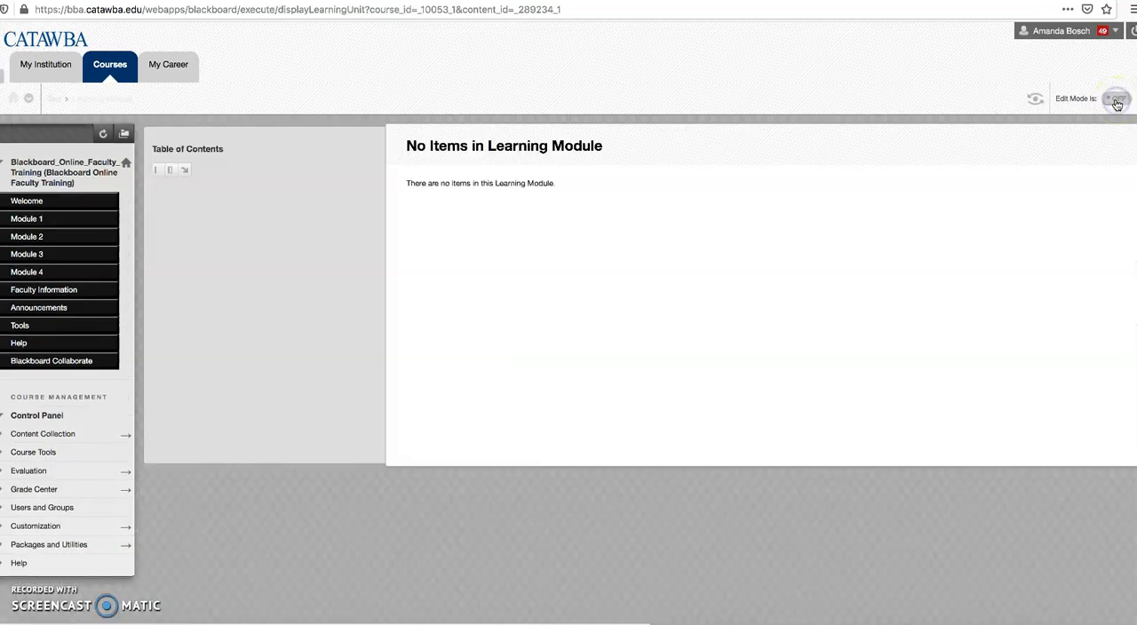
click(162, 174)
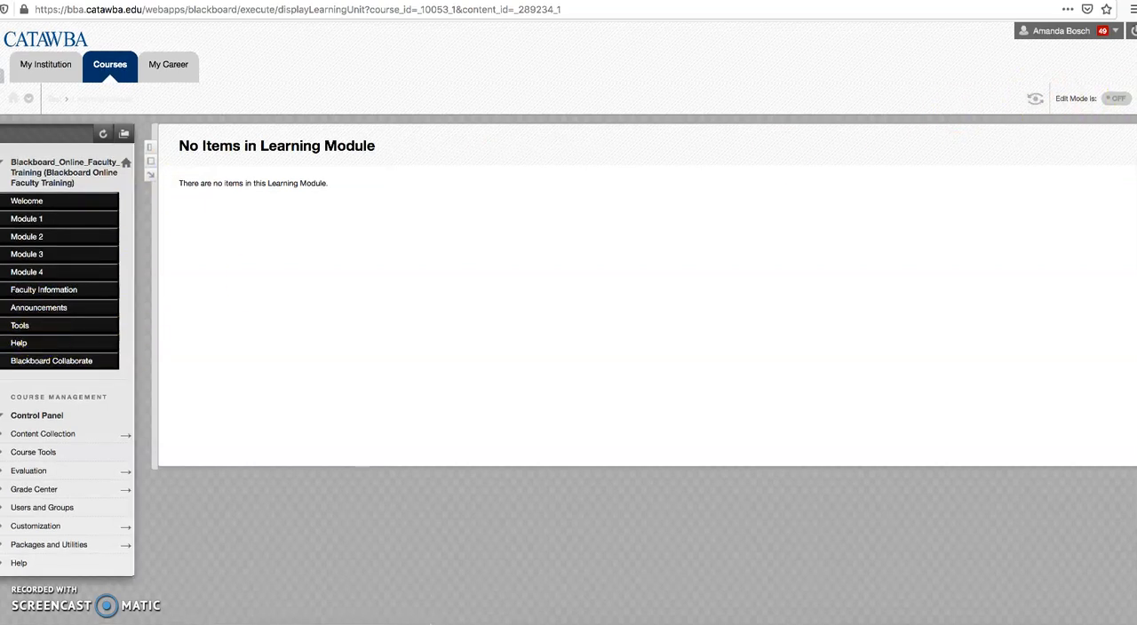
Step: Turn edit mode on and show the Test link in the course menu to students
click(1121, 99)
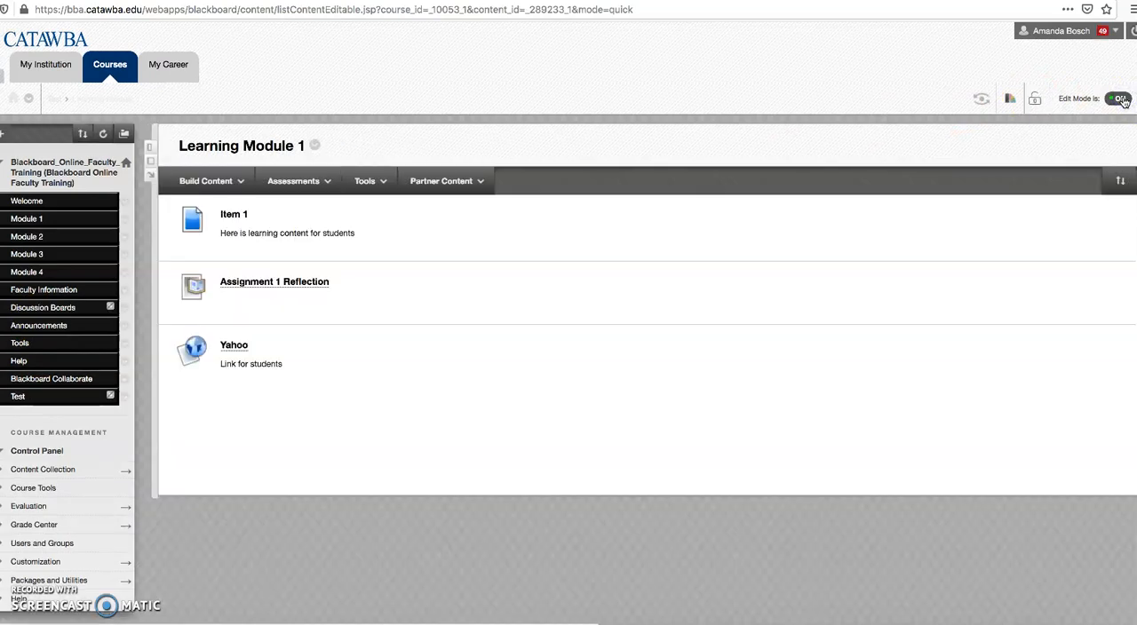
click(124, 399)
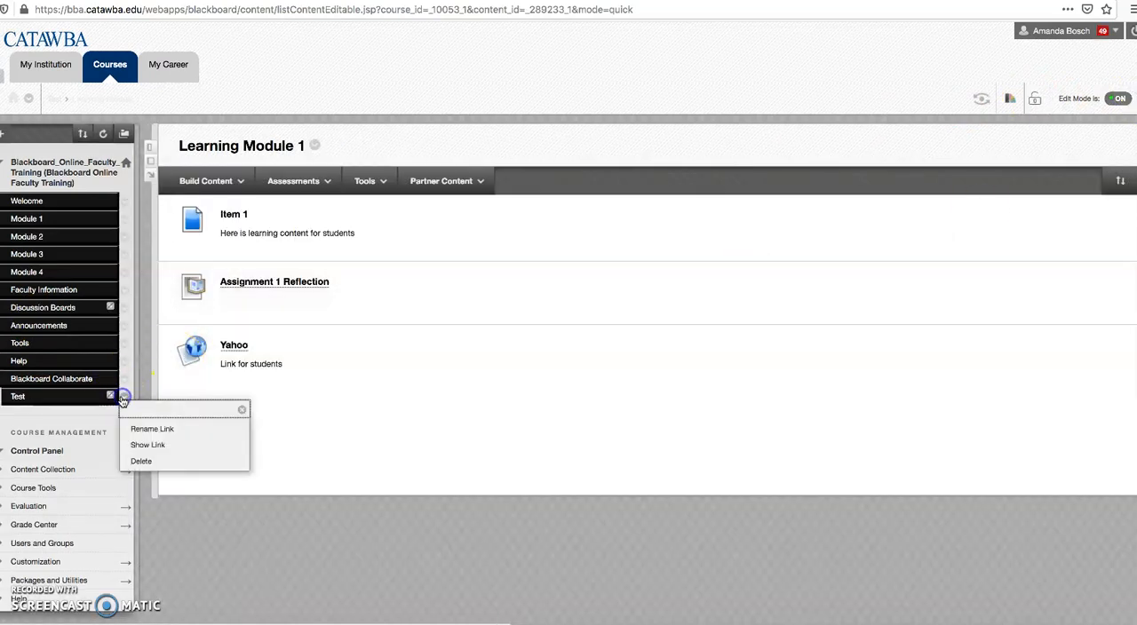
click(145, 451)
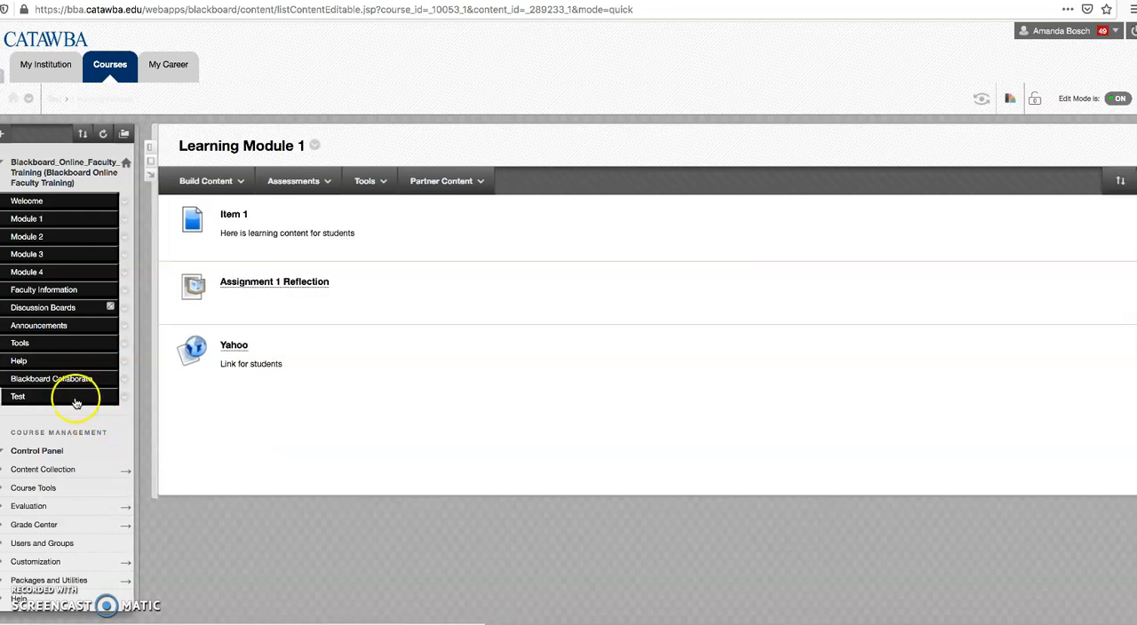
Step: Turn edit mode off, open Learning Module 1 from the Test area, and page through its items to the Yahoo link
click(1122, 99)
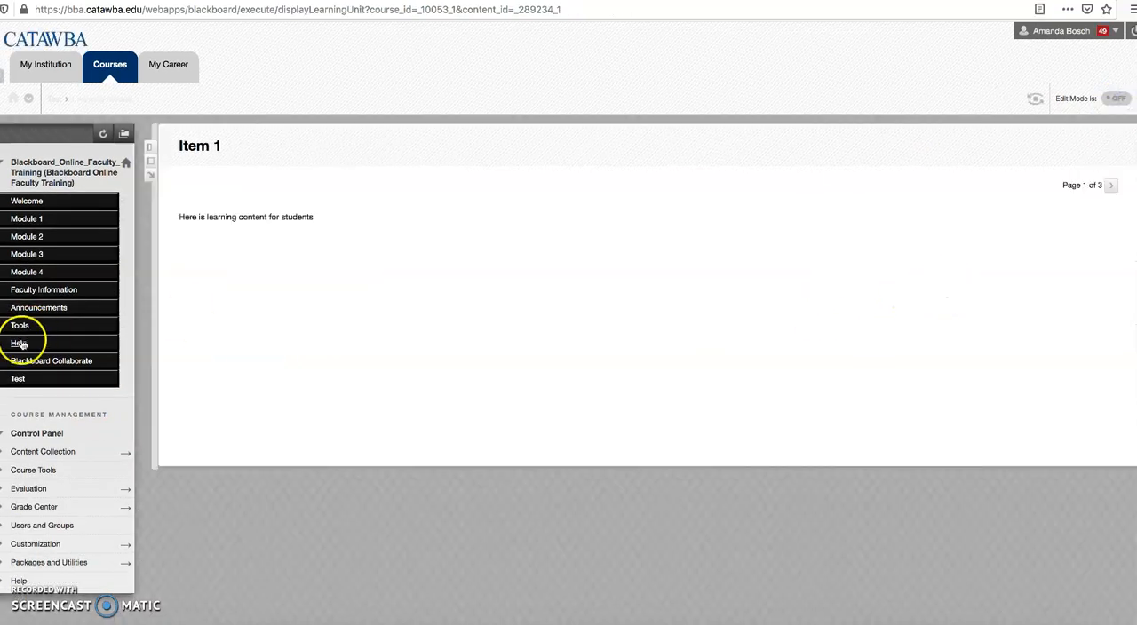
click(25, 380)
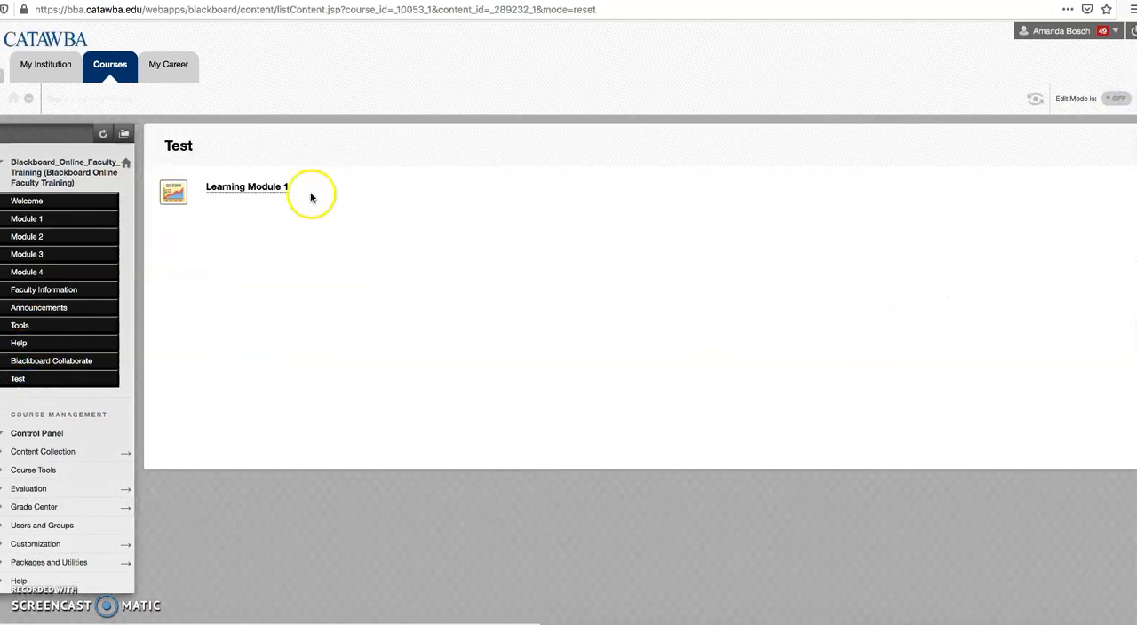
click(256, 189)
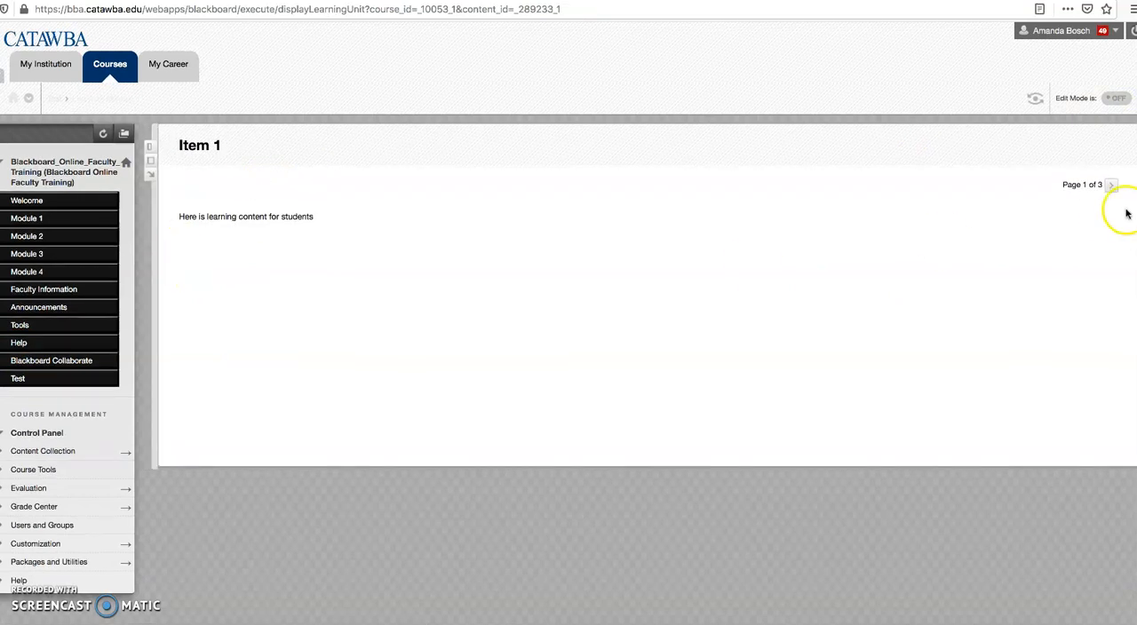
click(1113, 187)
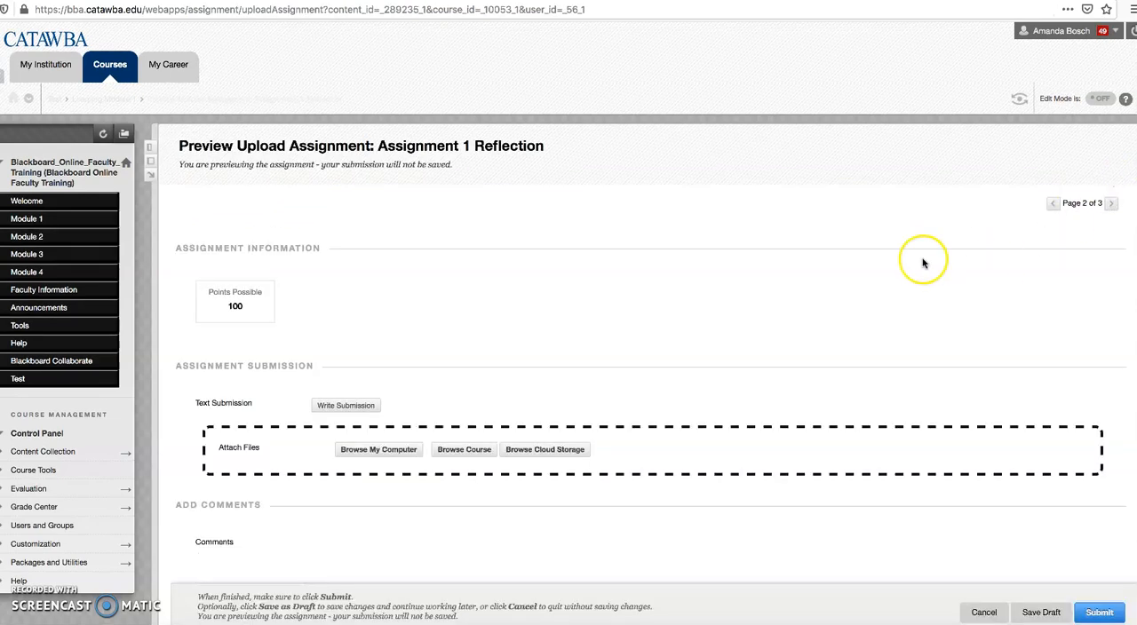
click(1113, 204)
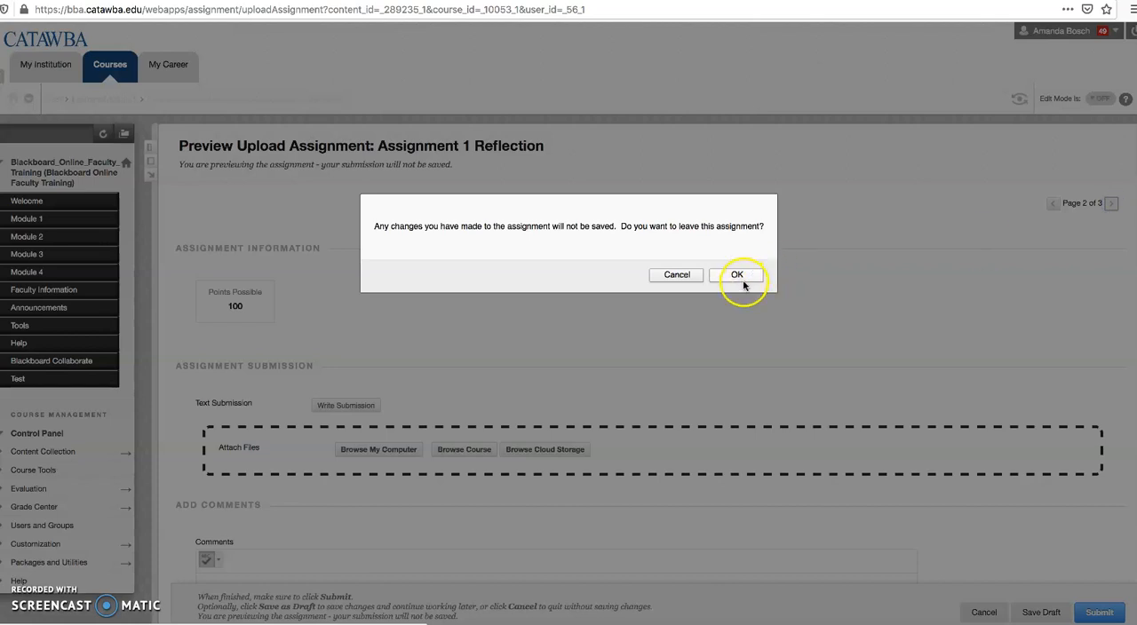
click(744, 283)
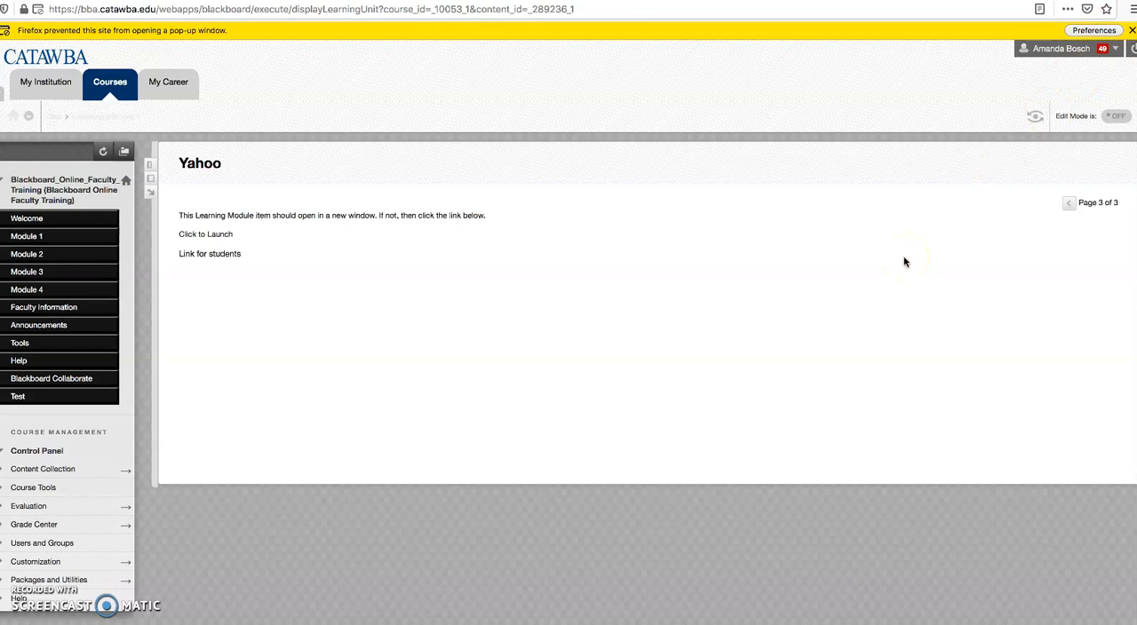
Step: Launch the Yahoo link from the learning module, and return to the course with edit mode turned on
click(222, 237)
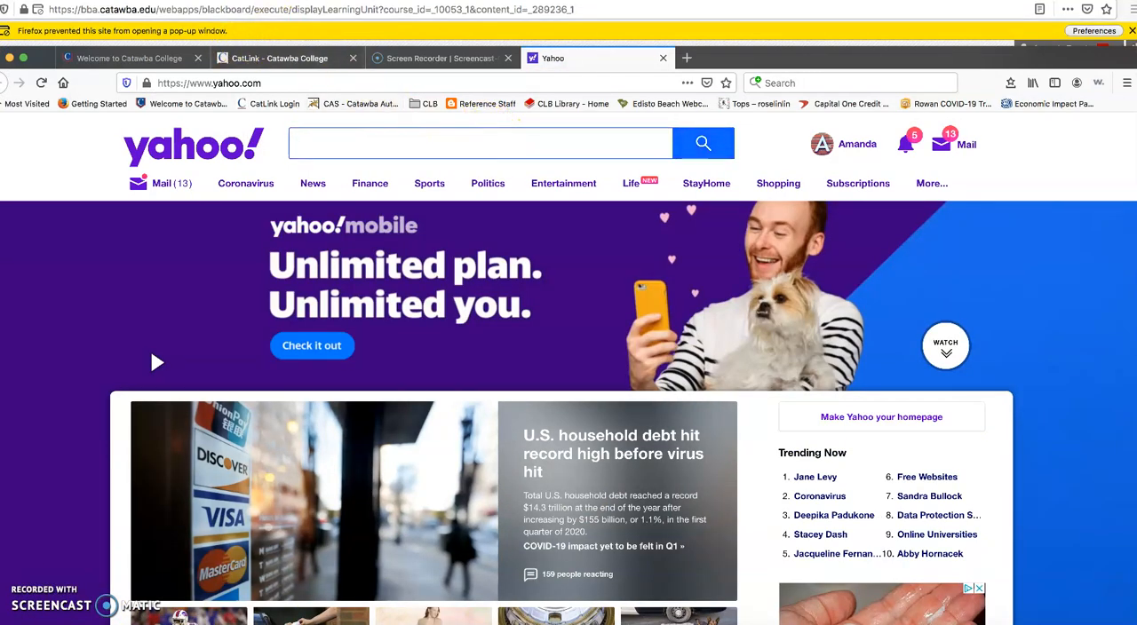
key(super+grave)
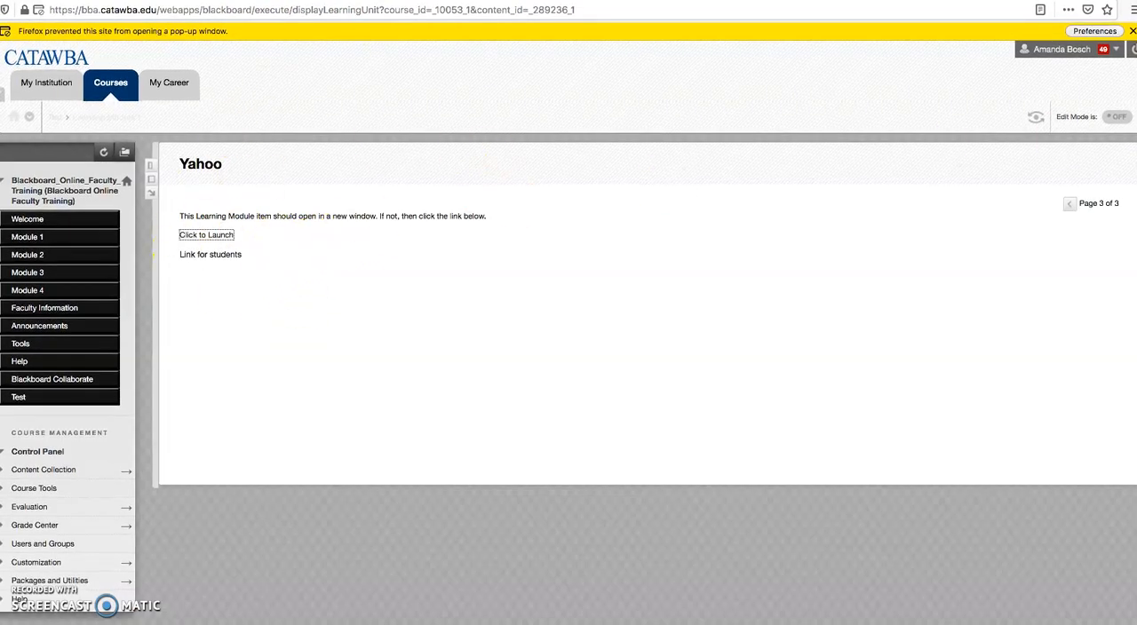
click(1117, 120)
Step: Review the types of content that can be built inside Learning Module 1
click(235, 182)
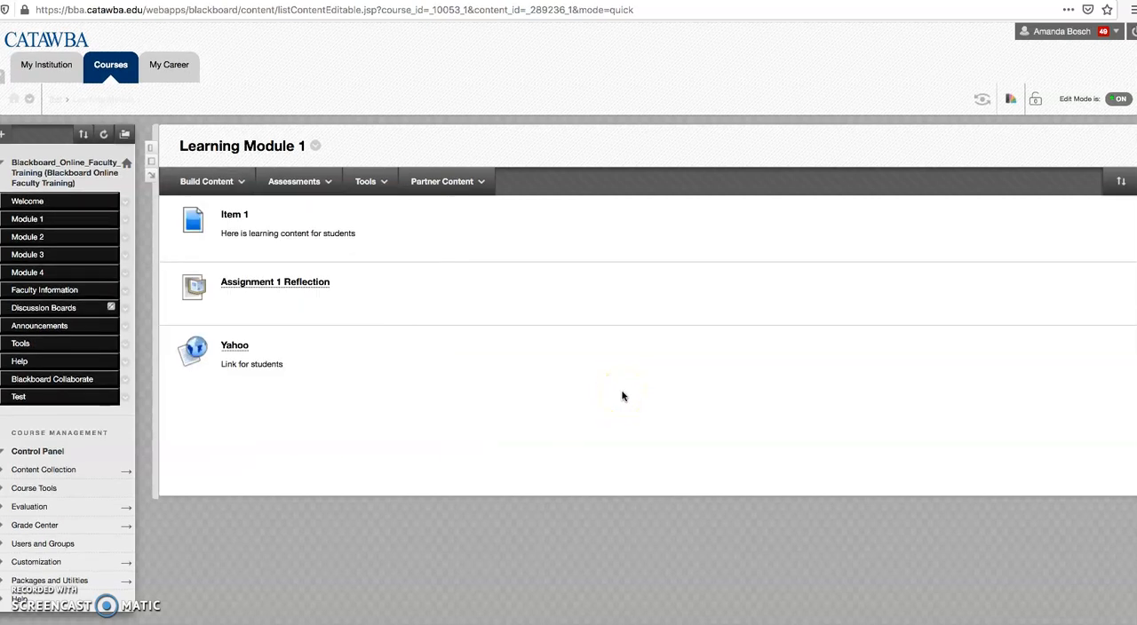
click(235, 181)
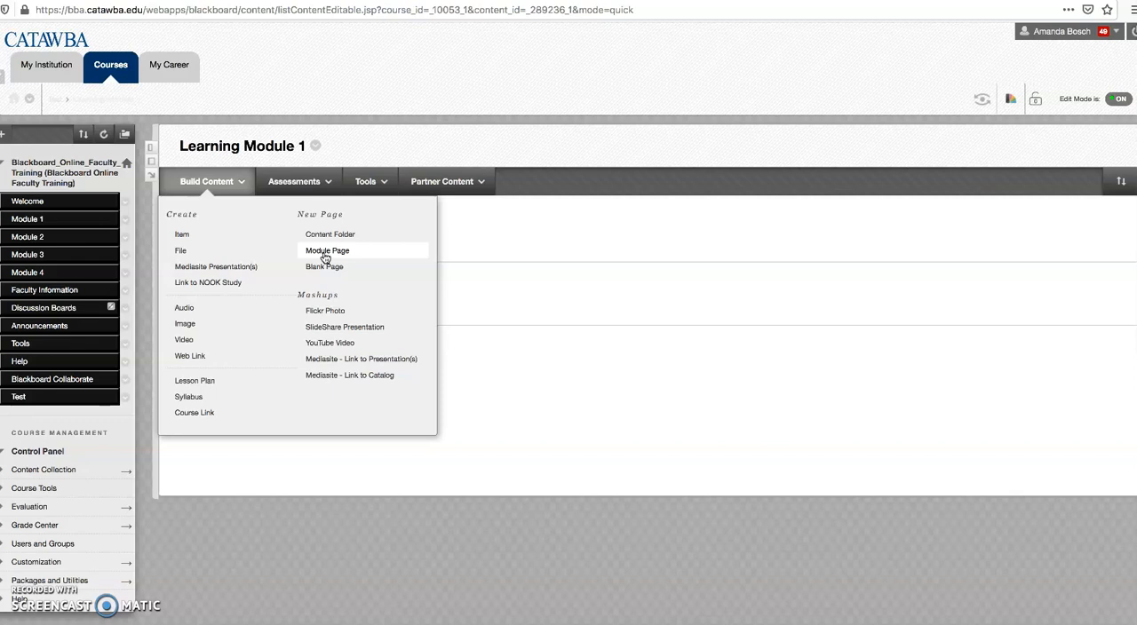
click(178, 236)
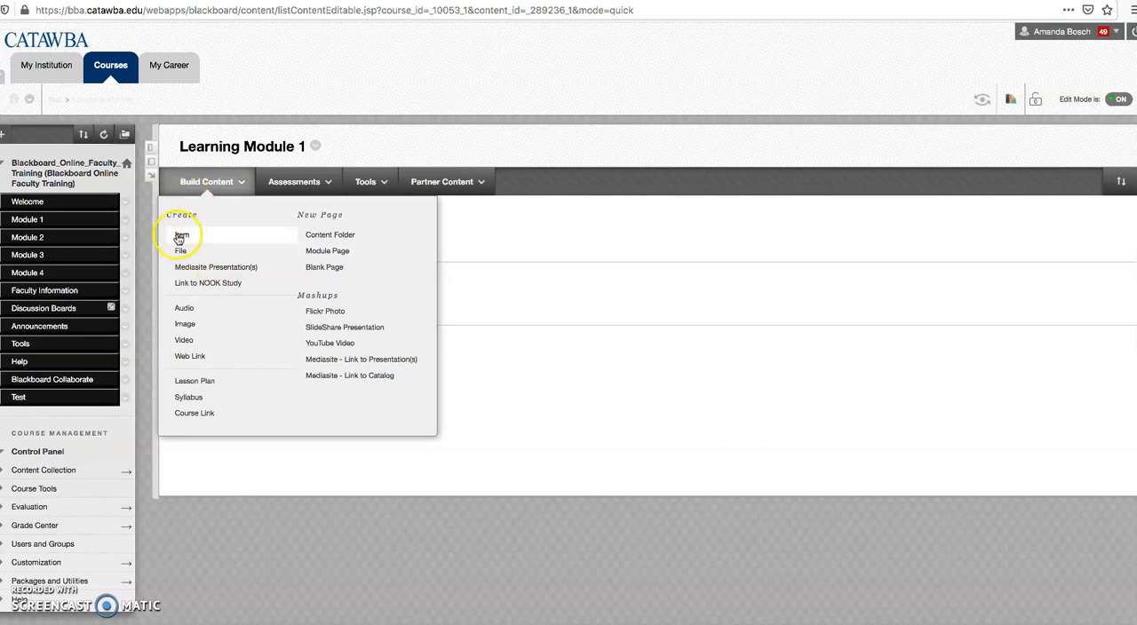
click(199, 363)
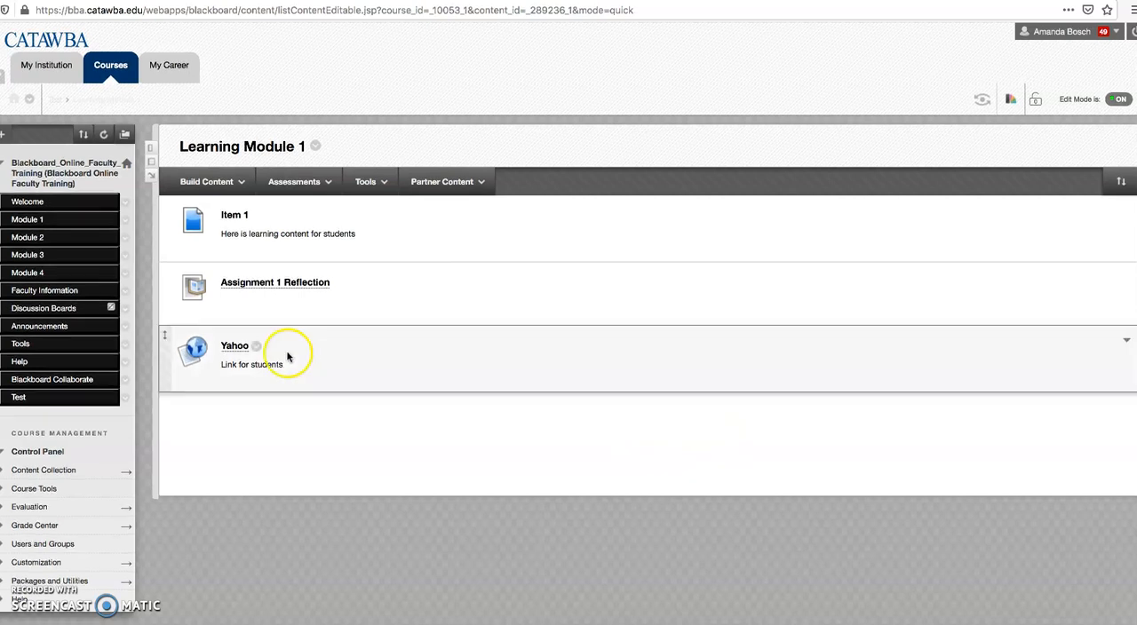
Step: Open the Test content area and show the types of content that can be built there
click(39, 404)
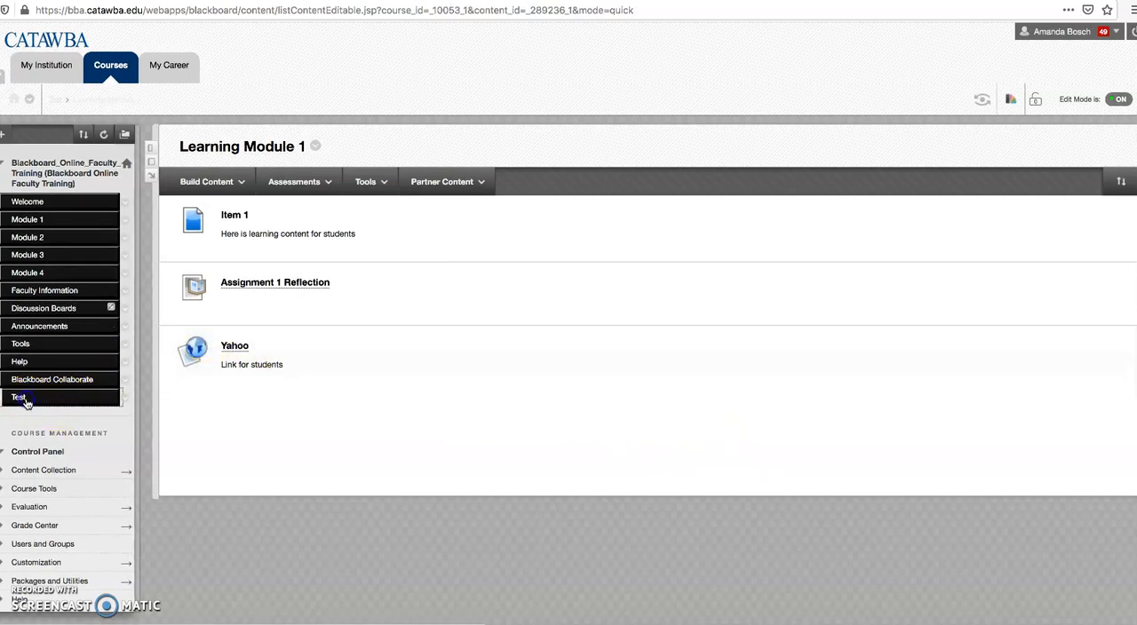
click(222, 183)
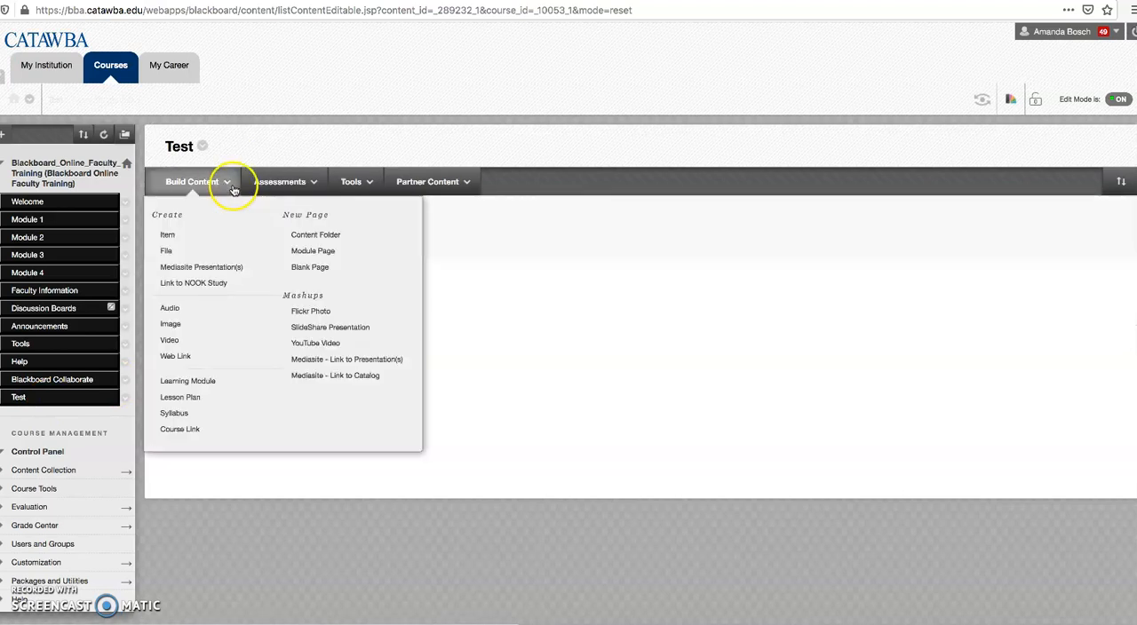